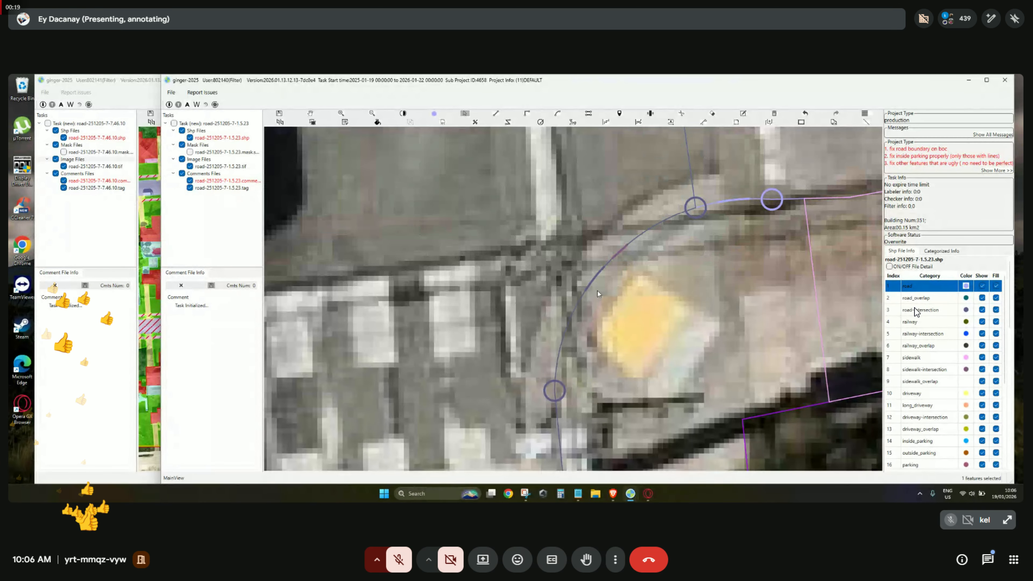
Examine the road boundary curves on both corners of the crosswalk against the curb in the aerial image.
scroll(599, 293, up, 3)
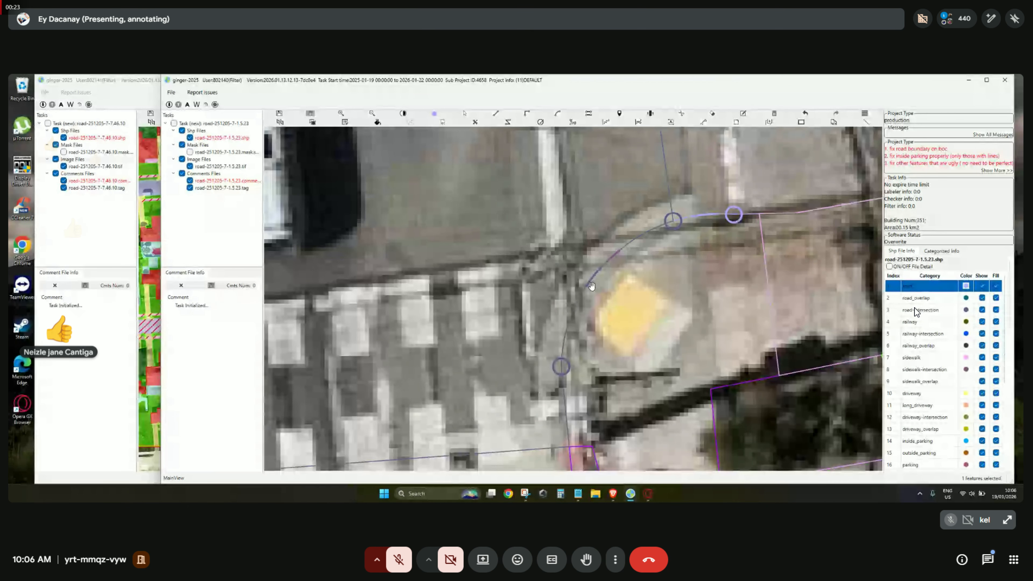
scroll(590, 288, down, 2)
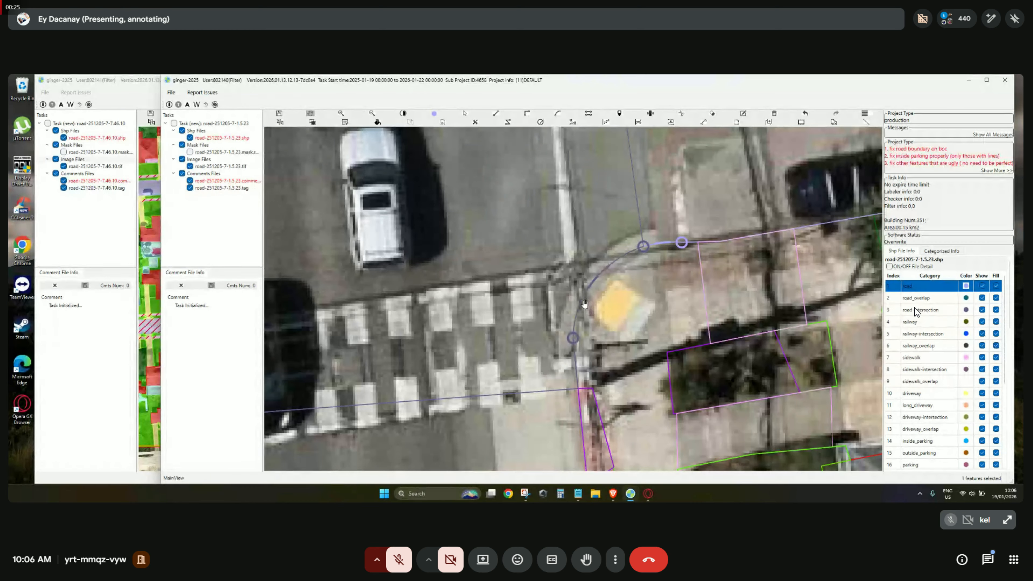
drag(471, 421, 598, 273)
scroll(597, 272, down, 2)
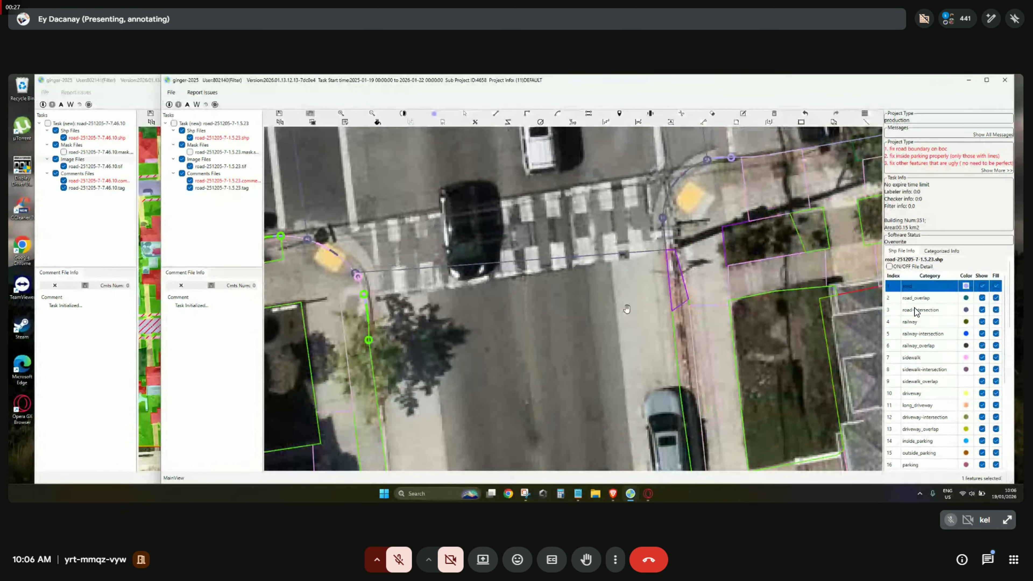
drag(330, 256, 531, 242)
scroll(531, 240, up, 3)
key(space)
key(space)
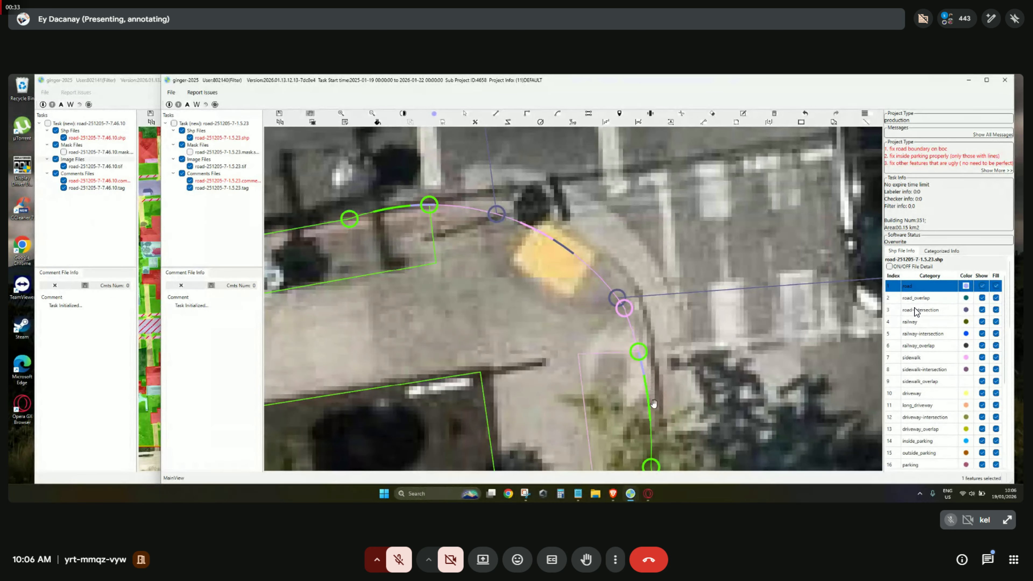
scroll(480, 232, down, 2)
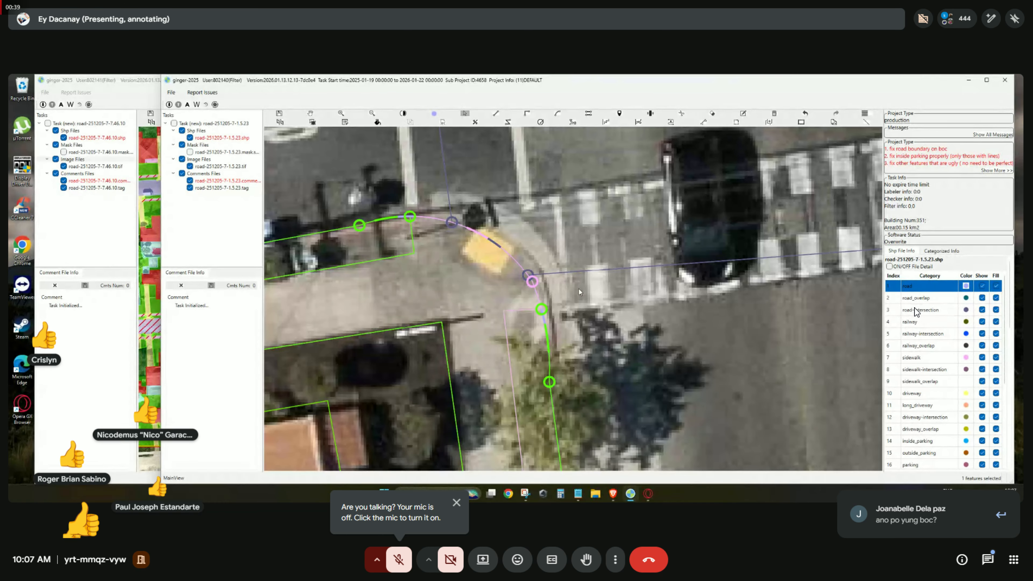
Try to reshape the road boundary along the curb beside the yellow ramp at the crosswalk's western corner.
key(r)
click(428, 218)
mouse_move(486, 231)
mouse_down()
mouse_move(531, 265)
mouse_move(572, 397)
mouse_up()
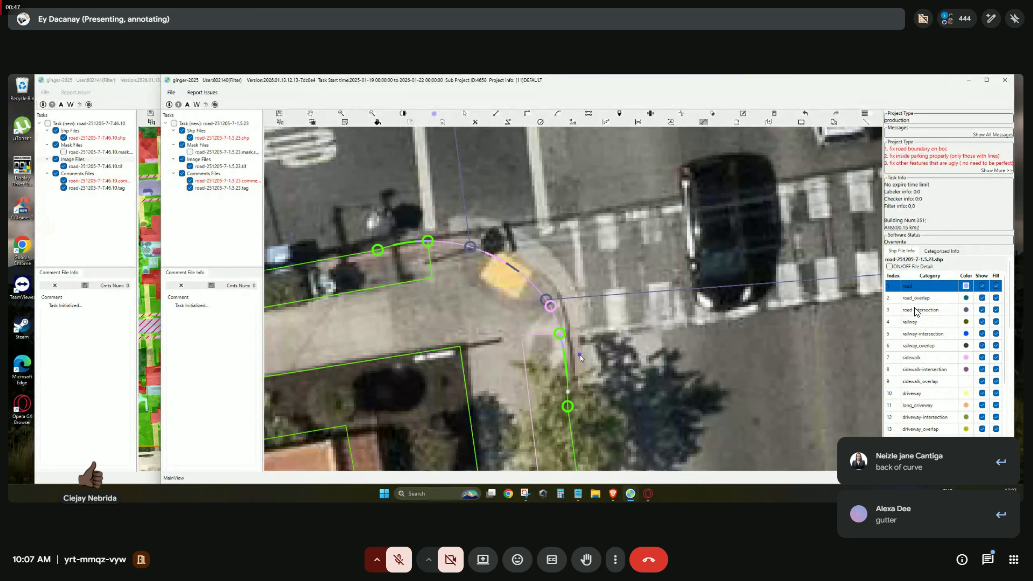
click(567, 322)
click(557, 300)
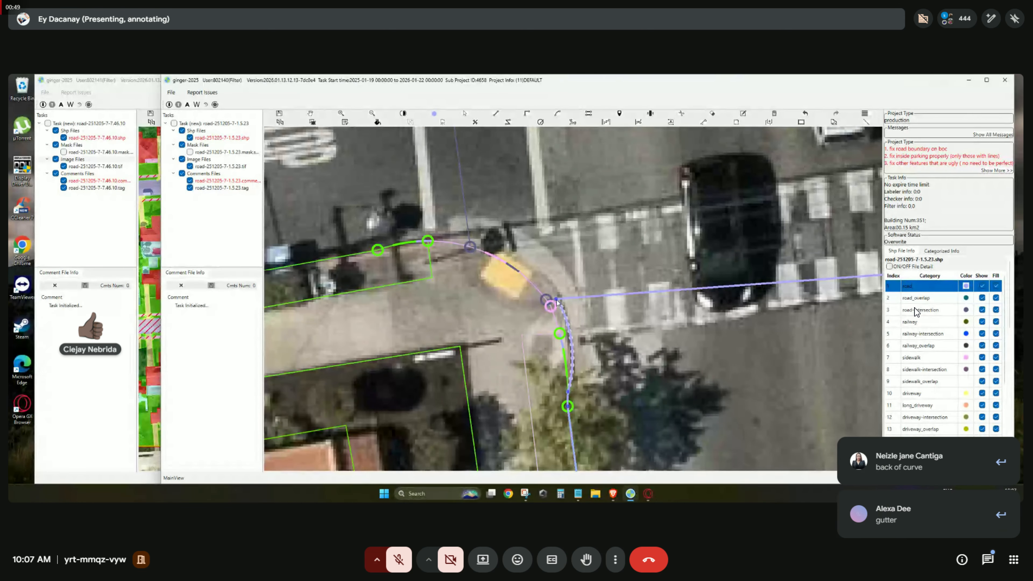
right_click(586, 324)
key(Escape)
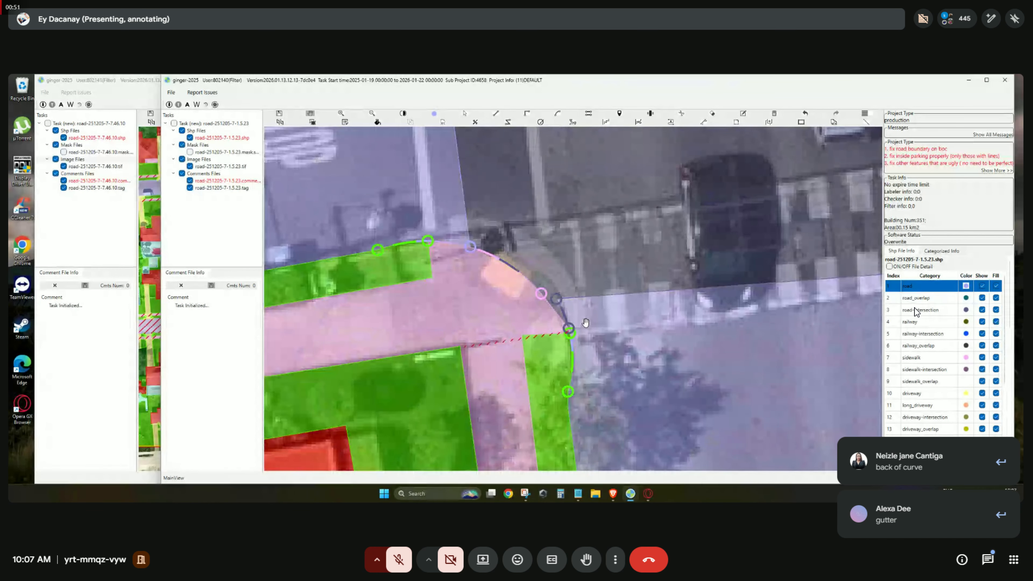
key(space)
key(space)
key(ctrl+z)
Redraw the road boundary as a smooth arc around the crosswalk's western corner, from the roadside grass strip to the opposite grass strip.
key(c)
click(569, 418)
click(569, 335)
key(a)
click(488, 245)
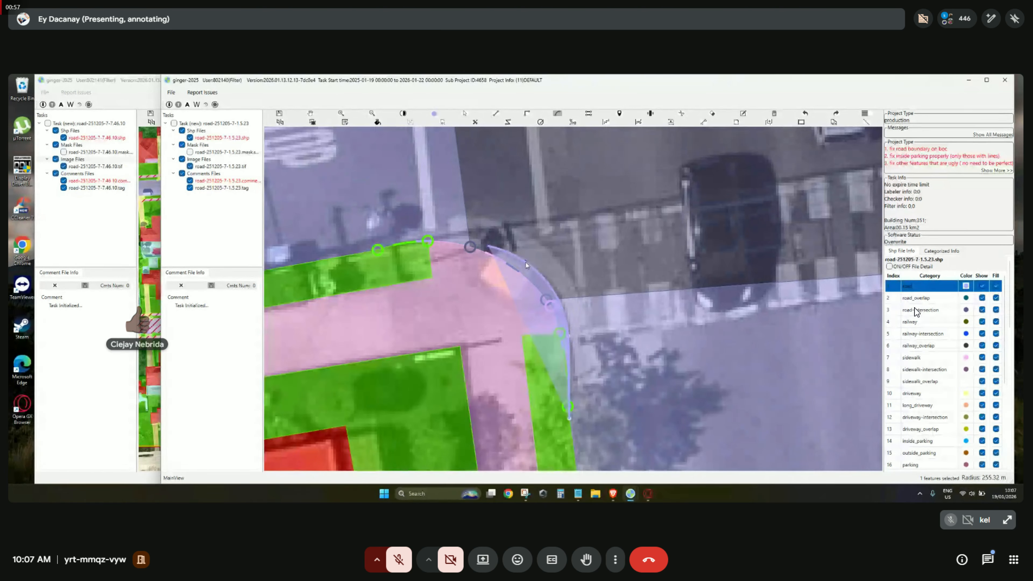
click(434, 241)
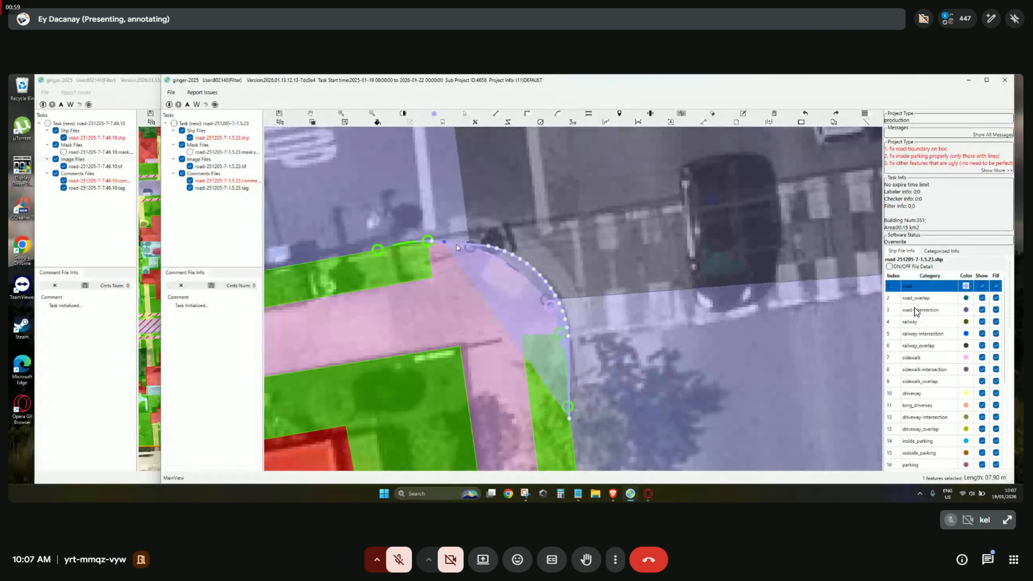
right_click(434, 242)
Assign the strip between the old corner edge and the redrawn curb arc to the sidewalk category.
scroll(471, 260, up, 2)
key(space)
scroll(582, 319, up, 1)
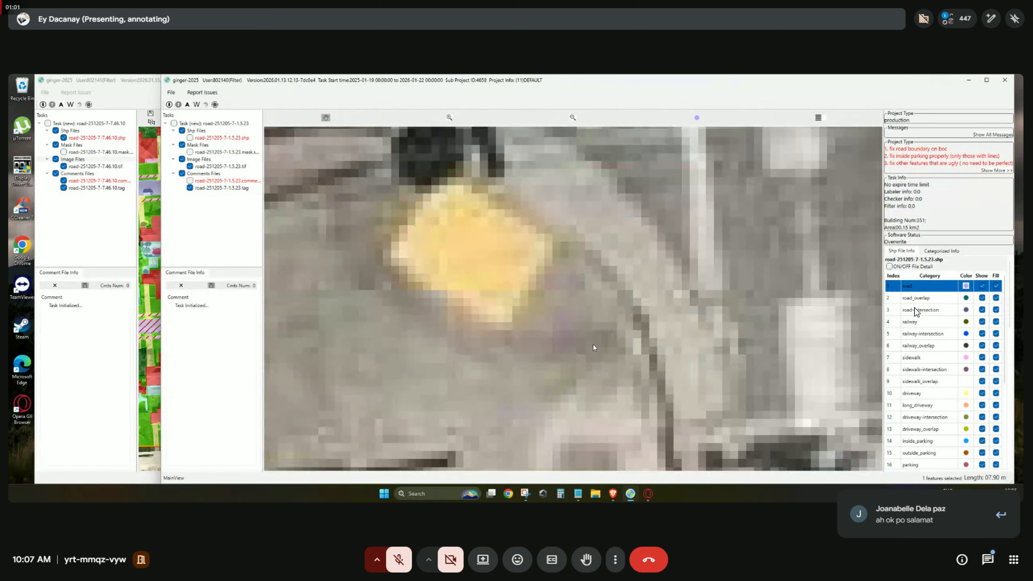
key(space)
key(space)
drag(638, 434, 575, 346)
key(space)
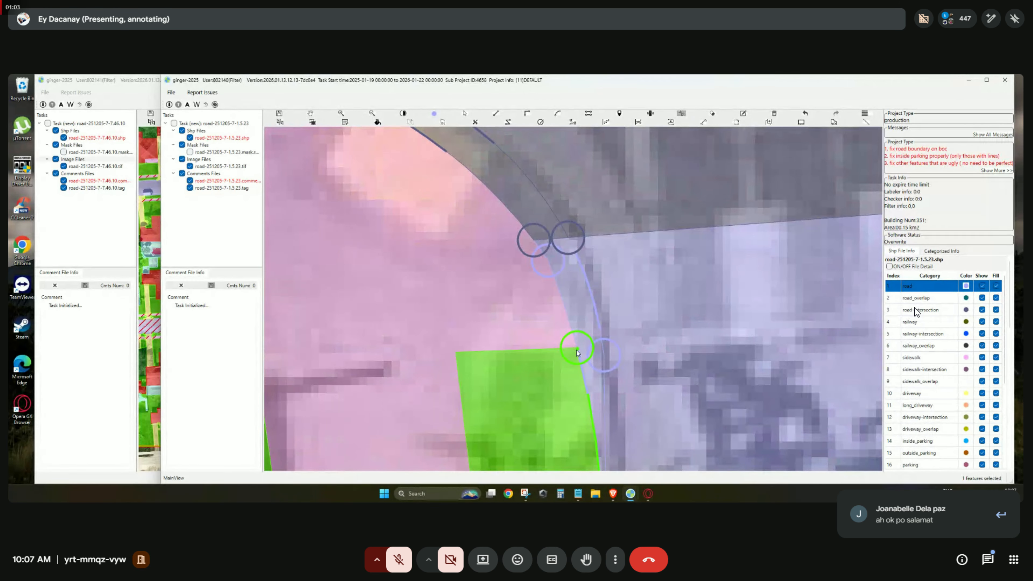
drag(526, 249, 549, 237)
right_click(549, 238)
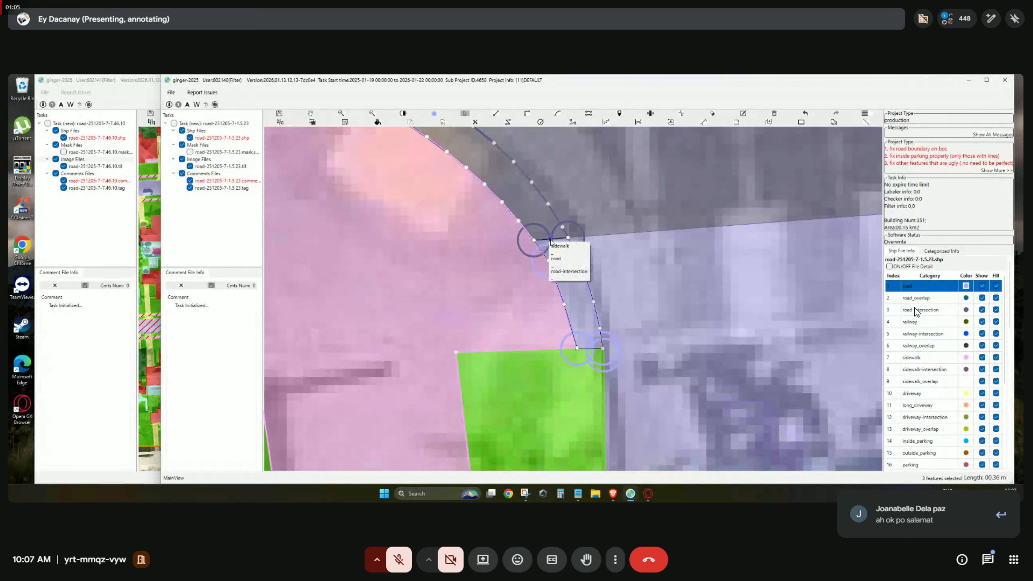
click(559, 246)
Correct the sidewalk overlap with the road at the western end of the corner arc.
scroll(550, 262, down, 2)
key(space)
drag(443, 171, 475, 256)
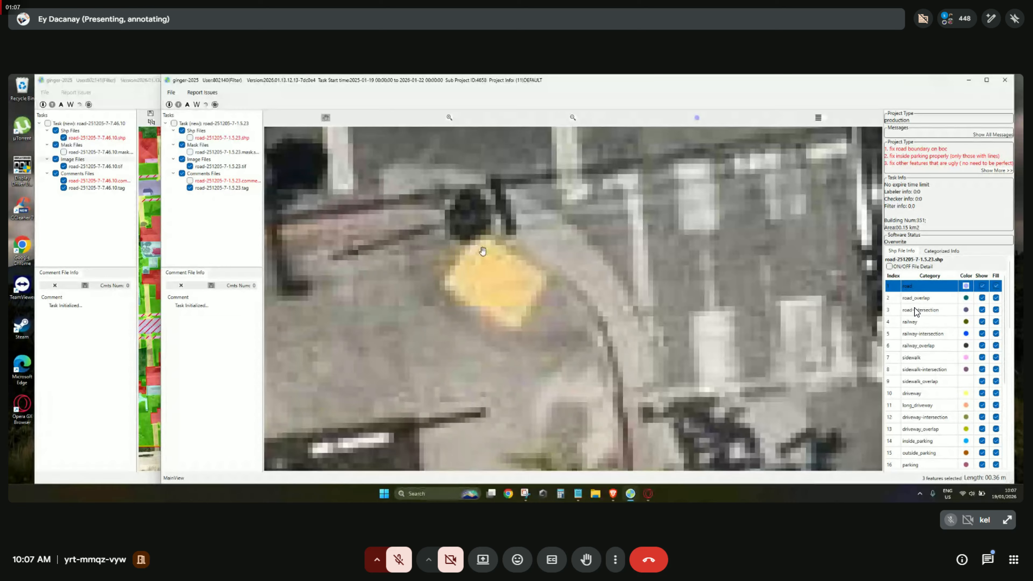
key(space)
scroll(409, 218, up, 4)
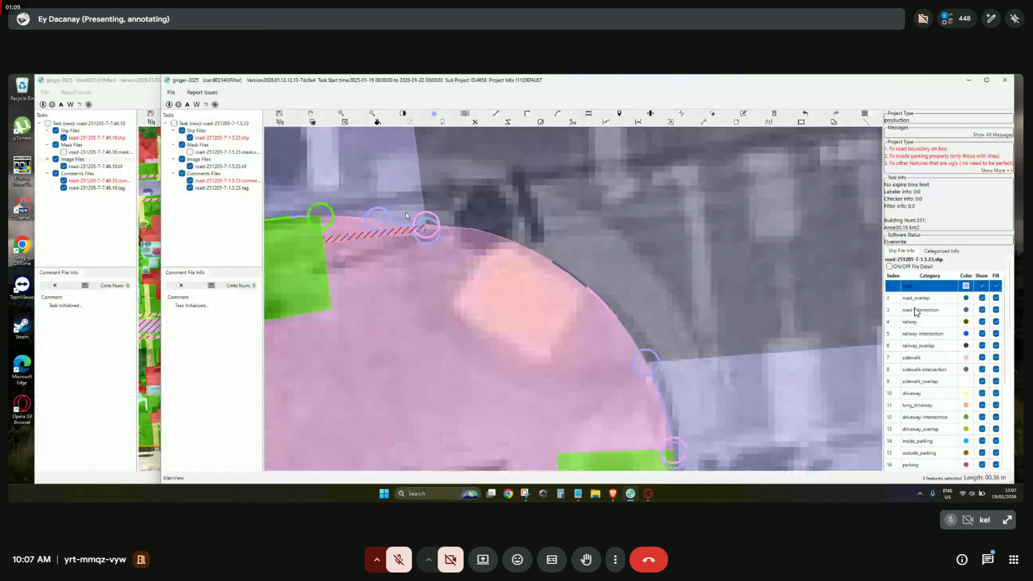
key(space)
key(space)
drag(445, 244, 426, 232)
scroll(448, 249, down, 4)
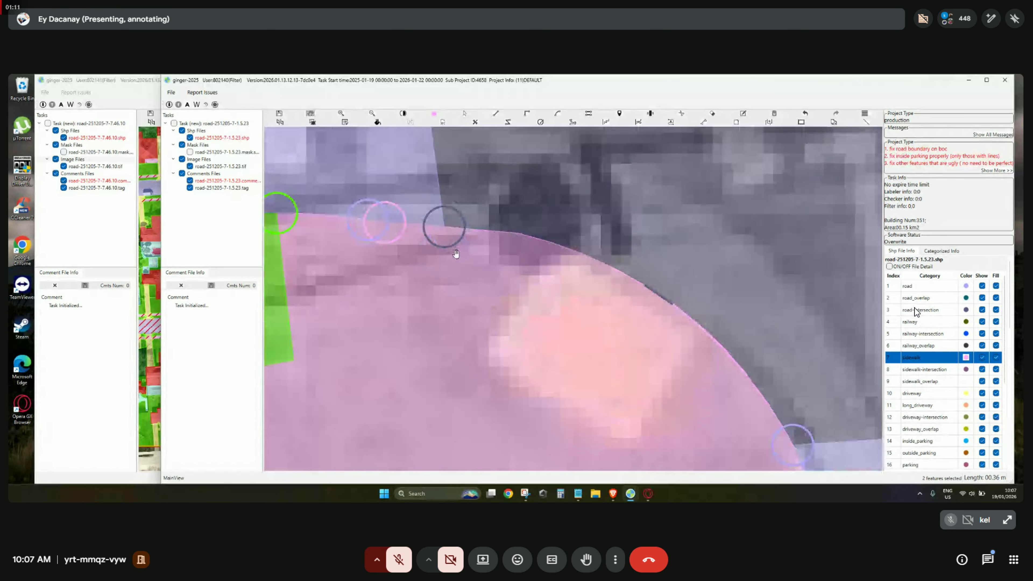
Clean up the sliver between the neighbouring sidewalk and road vertices at the arc's western end.
scroll(456, 255, up, 8)
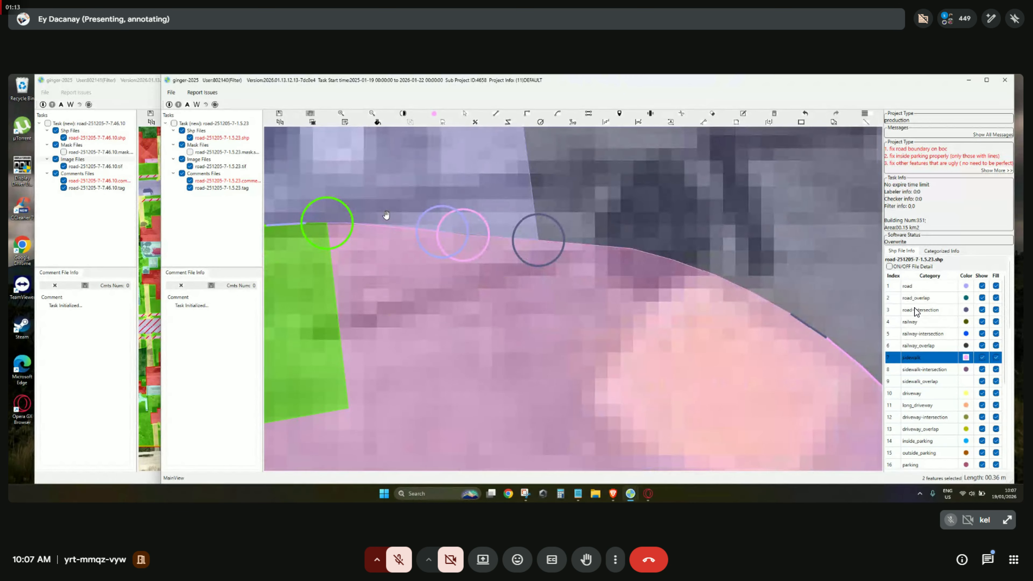
key(space)
key(space)
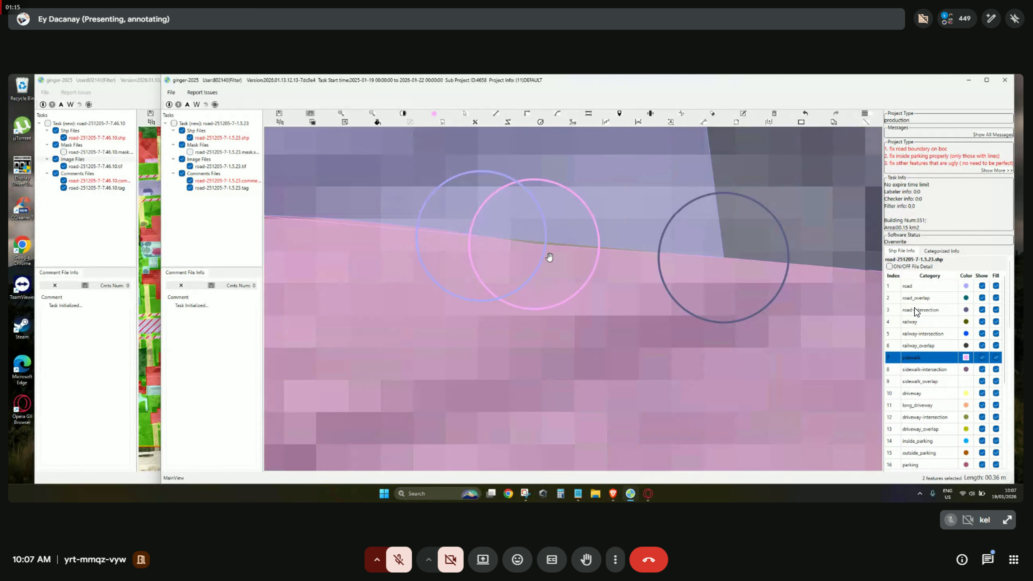
scroll(549, 256, up, 4)
click(557, 257)
click(569, 265)
click(560, 231)
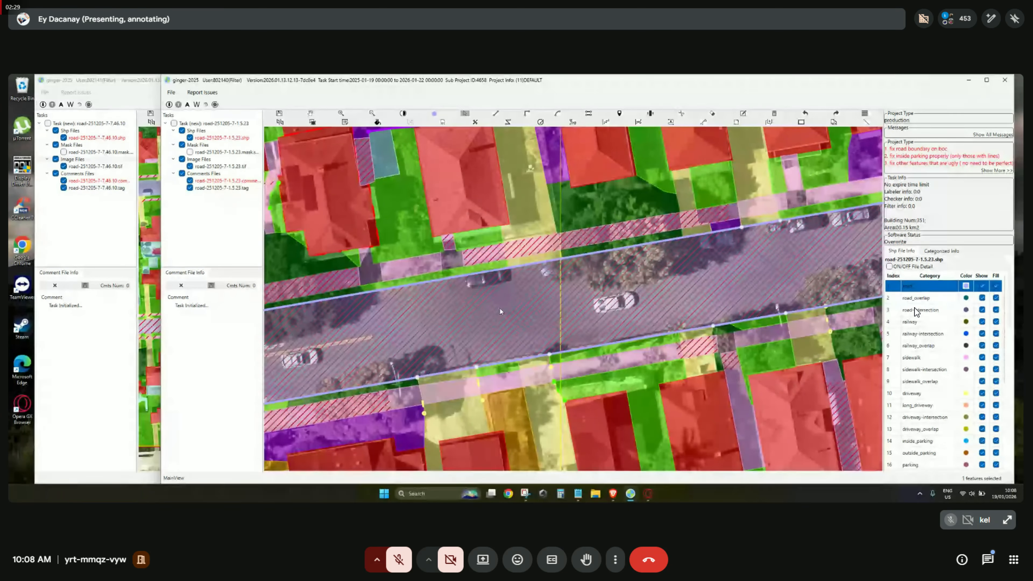
Check the meeting's in-call messages, and close them.
mouse_move(528, 309)
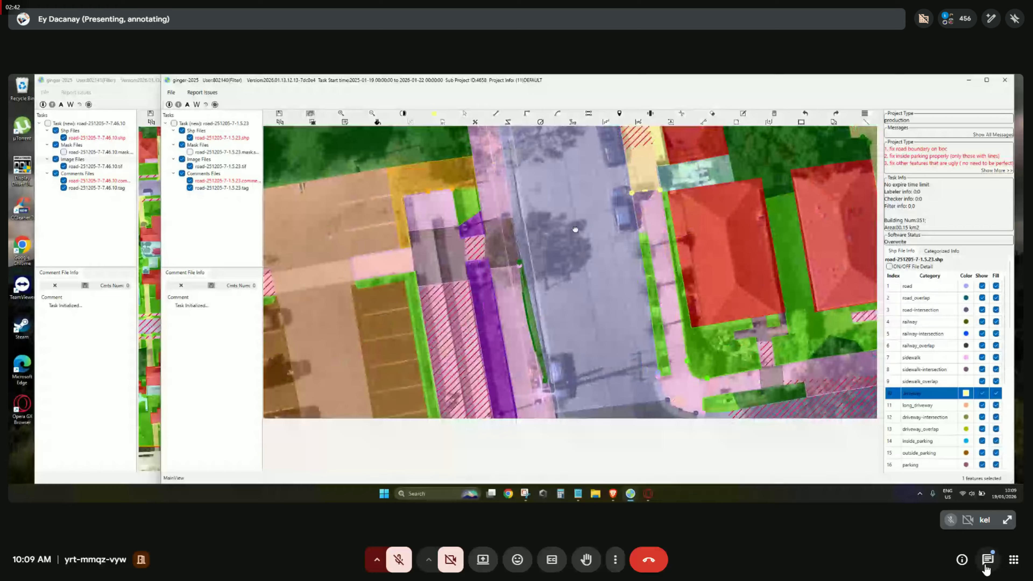
click(988, 561)
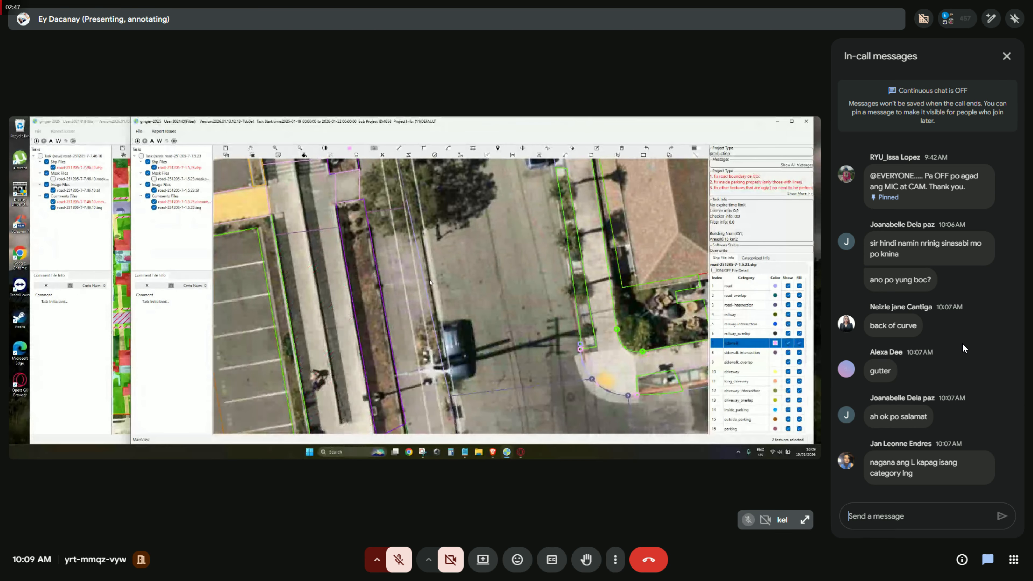
click(988, 560)
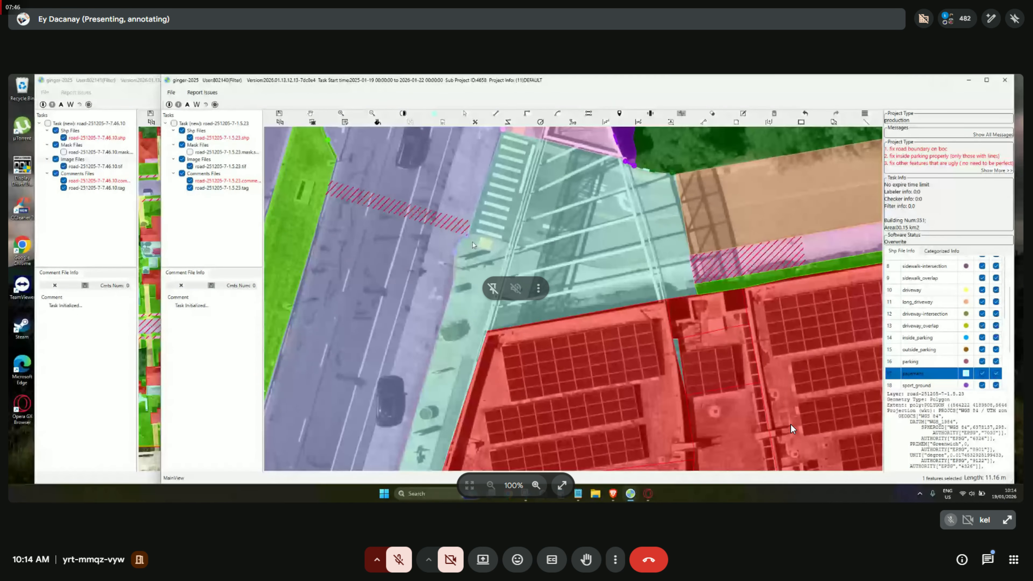
Switch to Facebook in Chrome, open a recent Messenger conversation and read its earlier order message.
key(super)
mouse_move(538, 570)
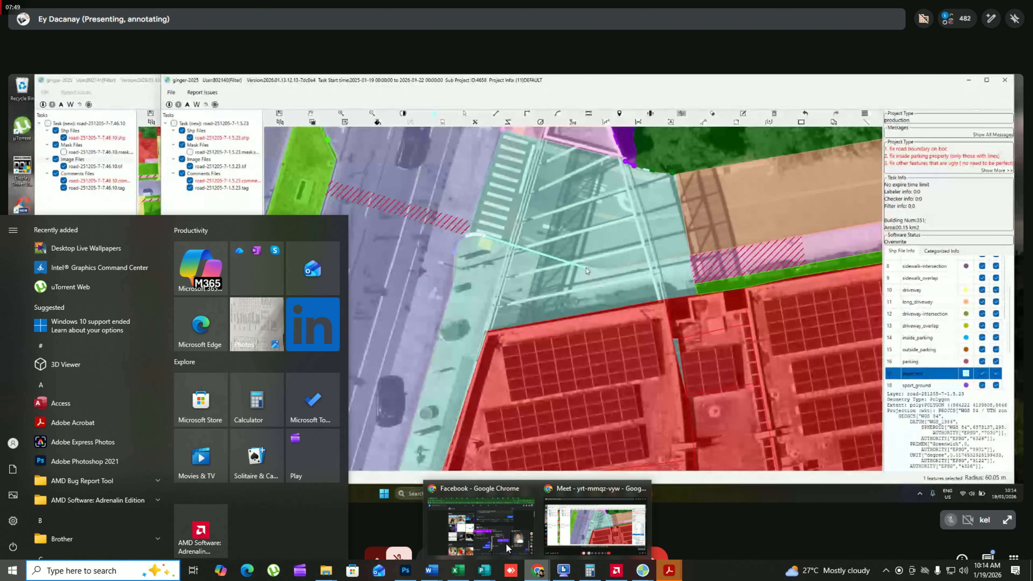
click(507, 547)
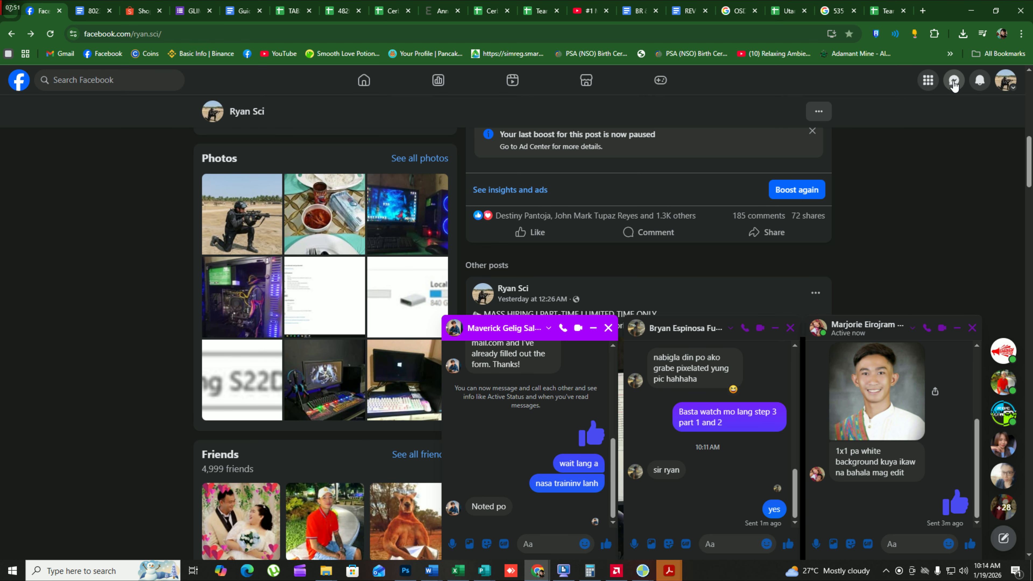
scroll(874, 244, down, 6)
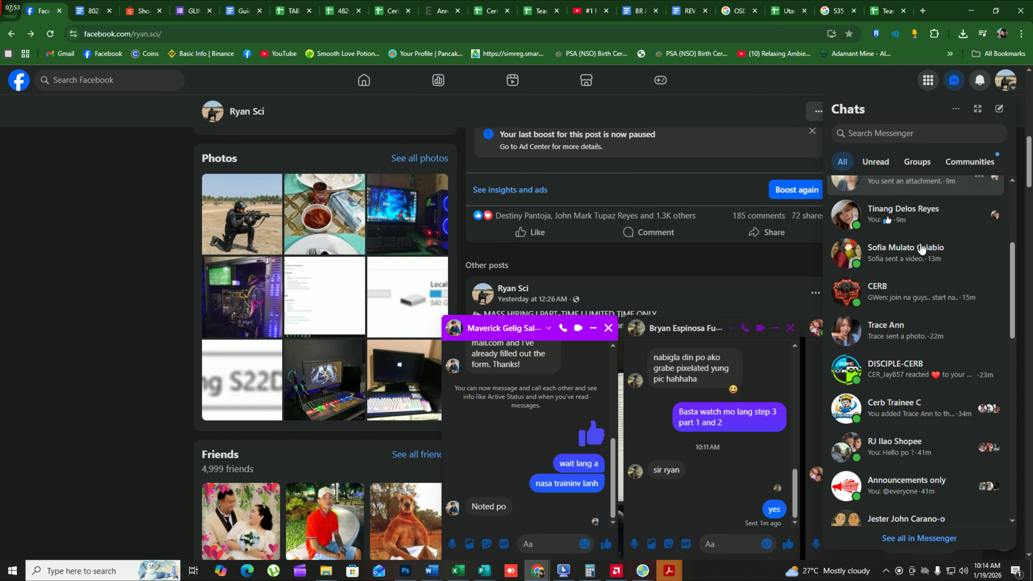
click(874, 397)
scroll(545, 456, up, 5)
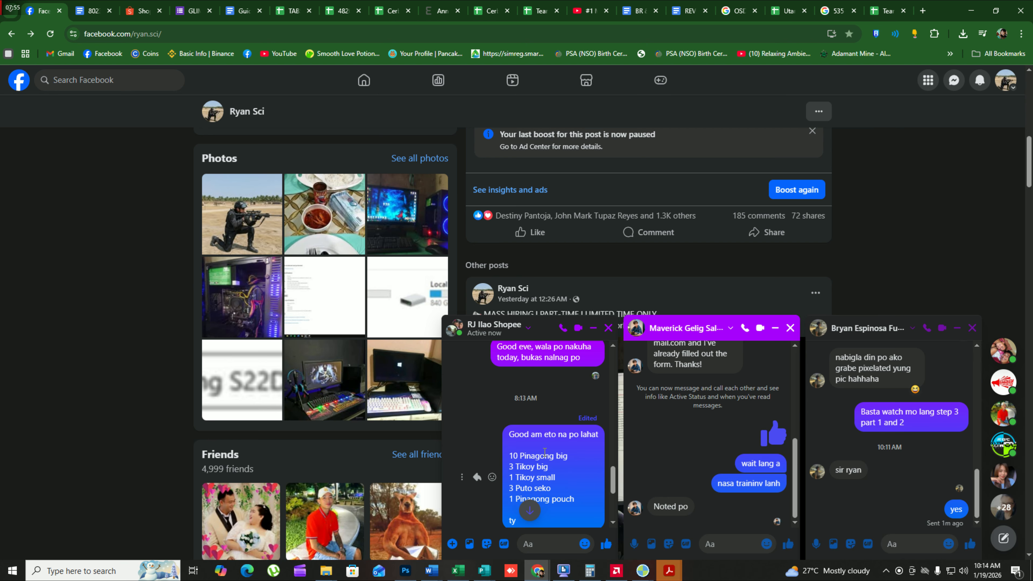
drag(508, 453, 553, 451)
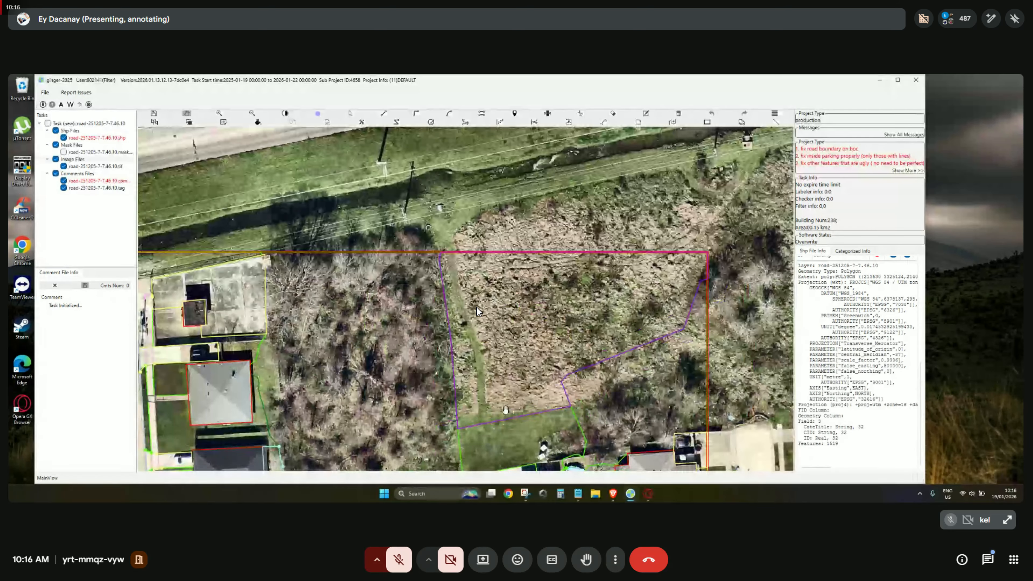
Examine the labelled roads, driveways and cul-de-sac across the residential blocks of task road-251205-7-7.46.10.
scroll(477, 312, down, 5)
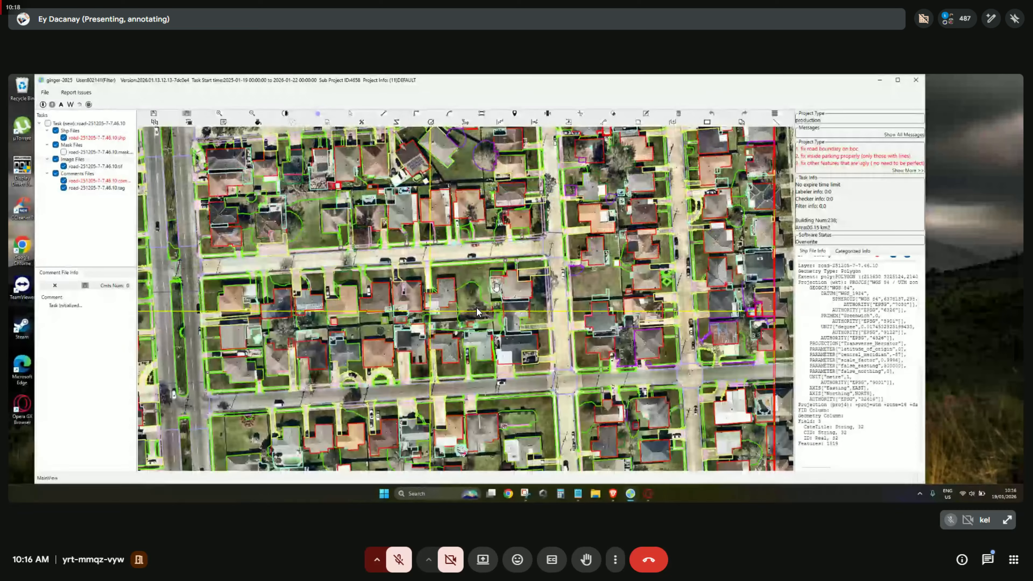
scroll(477, 312, down, 10)
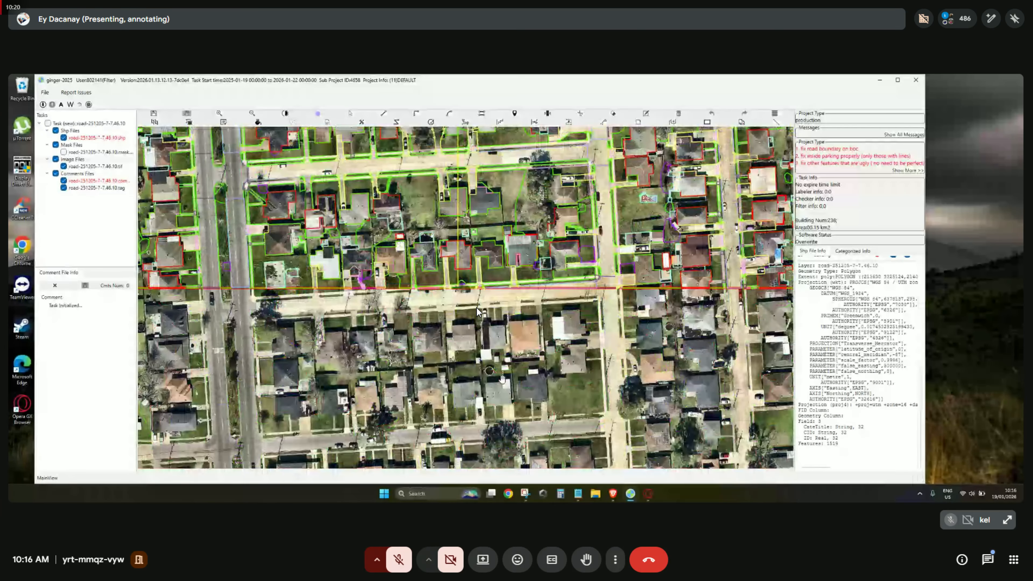
scroll(477, 311, up, 3)
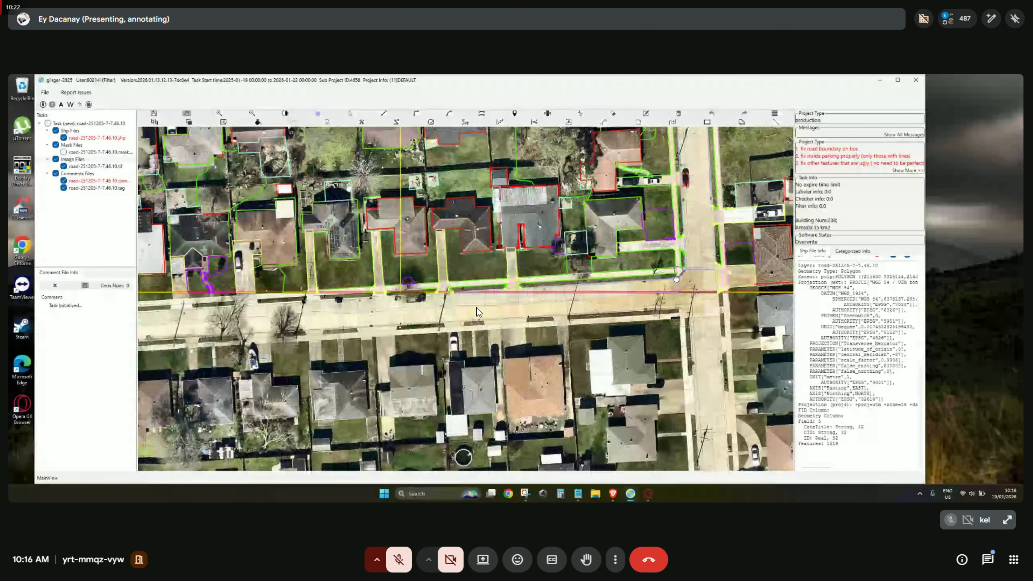
scroll(477, 311, up, 4)
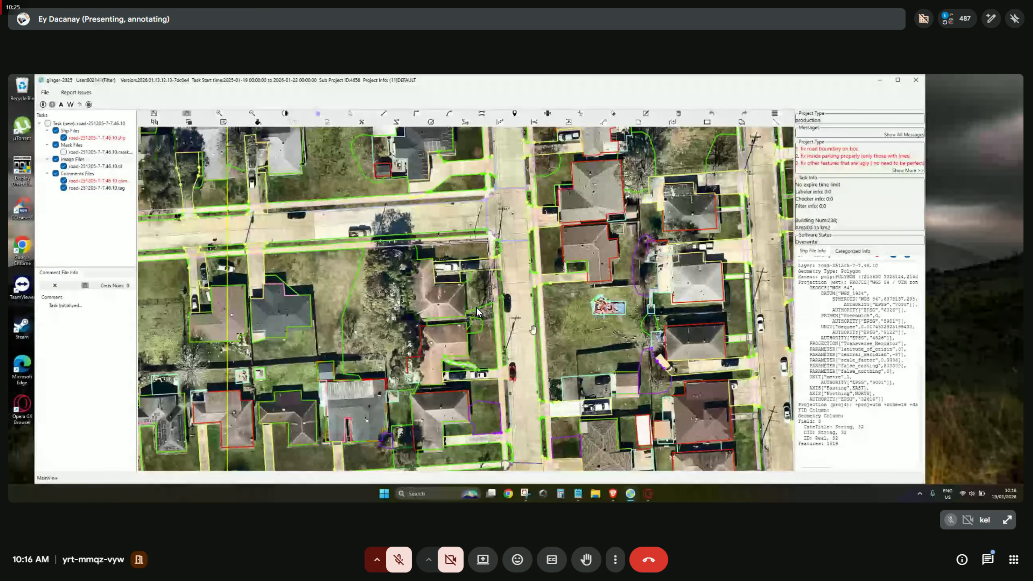
drag(663, 407, 542, 317)
scroll(488, 240, down, 1)
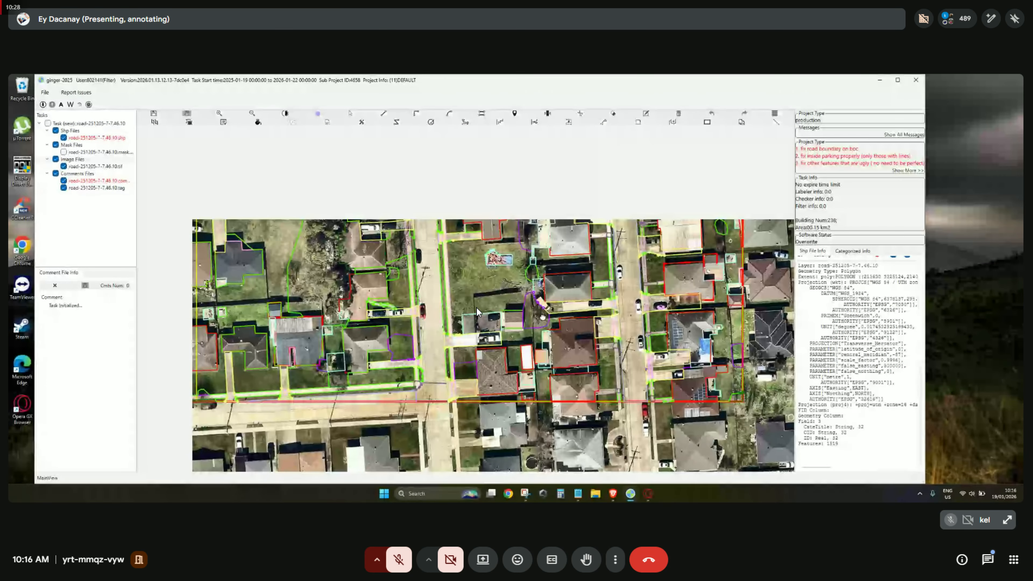
drag(618, 157, 652, 369)
drag(652, 227, 525, 451)
drag(555, 240, 582, 448)
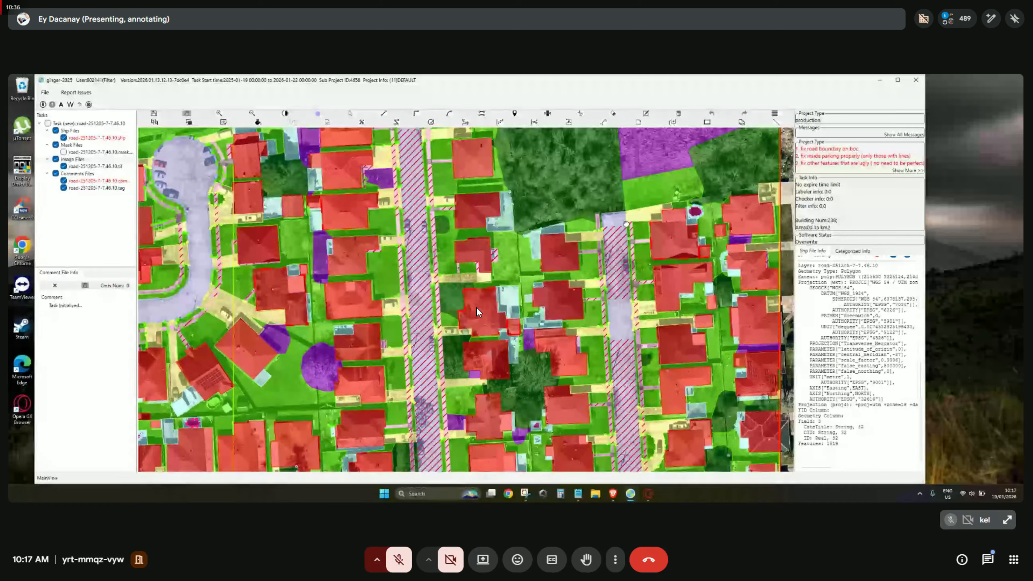
drag(627, 224, 700, 357)
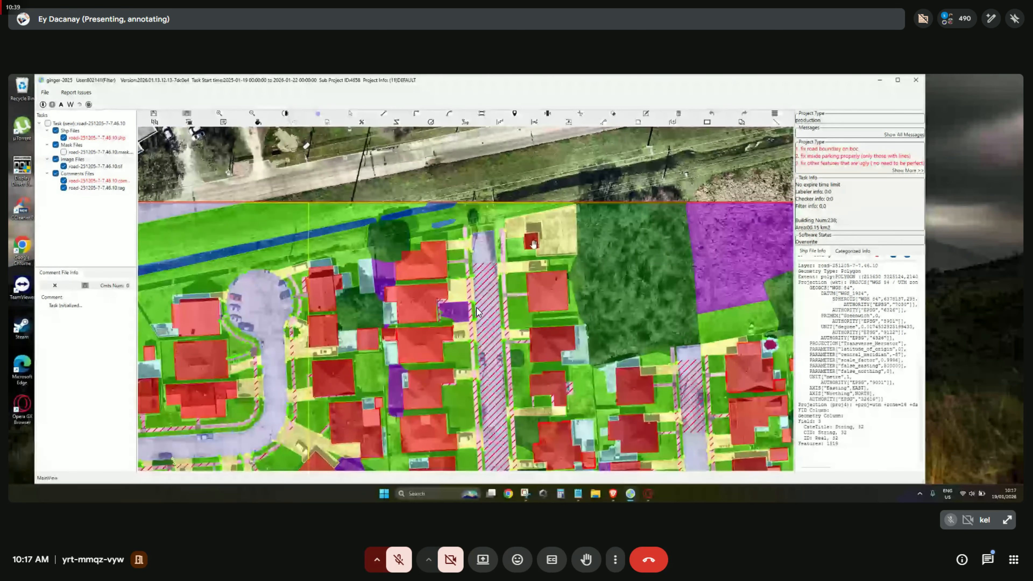
drag(299, 375, 632, 258)
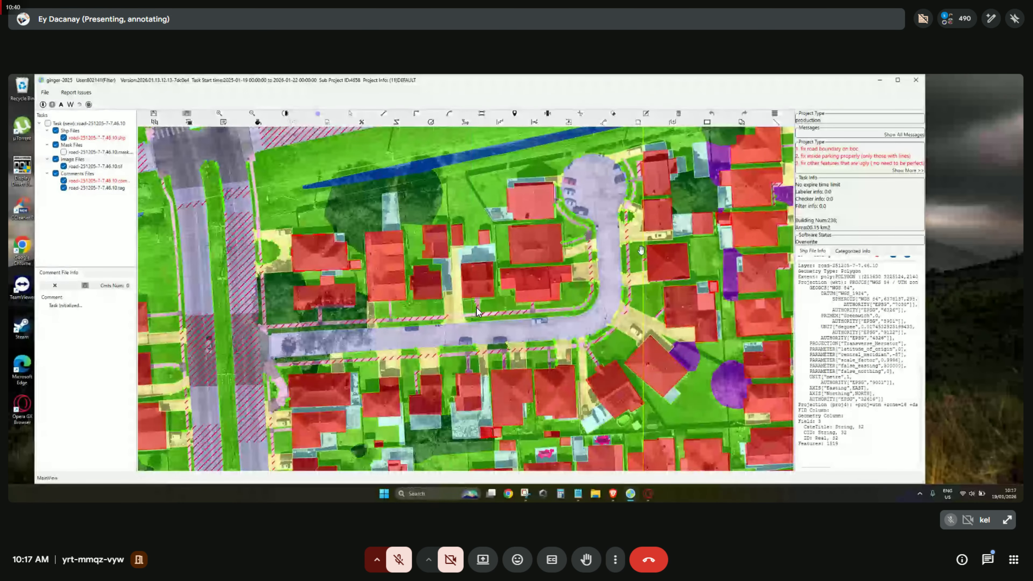
Compare the road bend's road, grass and sidewalk labels with the bare aerial imagery underneath.
scroll(631, 259, up, 2)
click(632, 269)
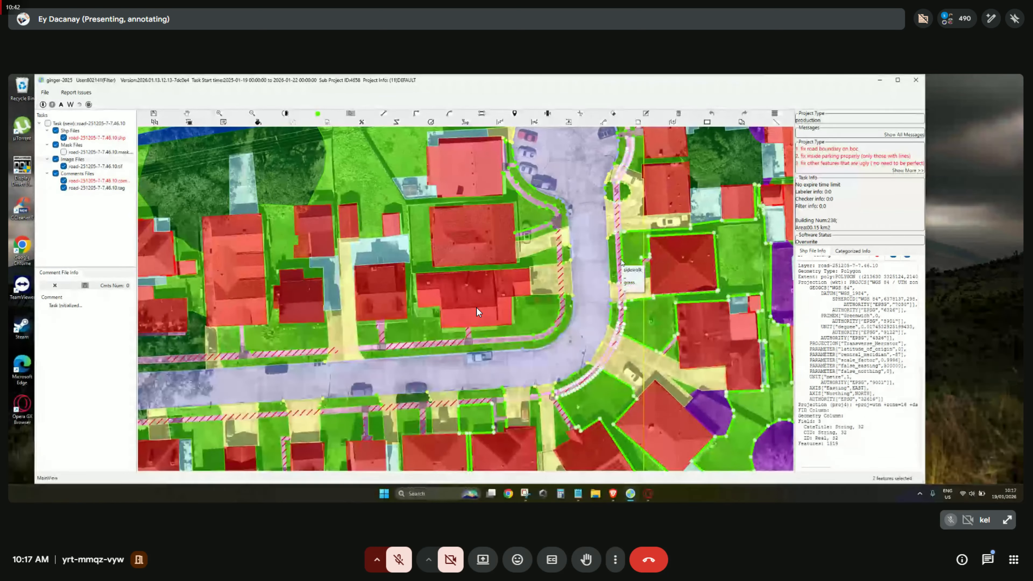
key(space)
key(space)
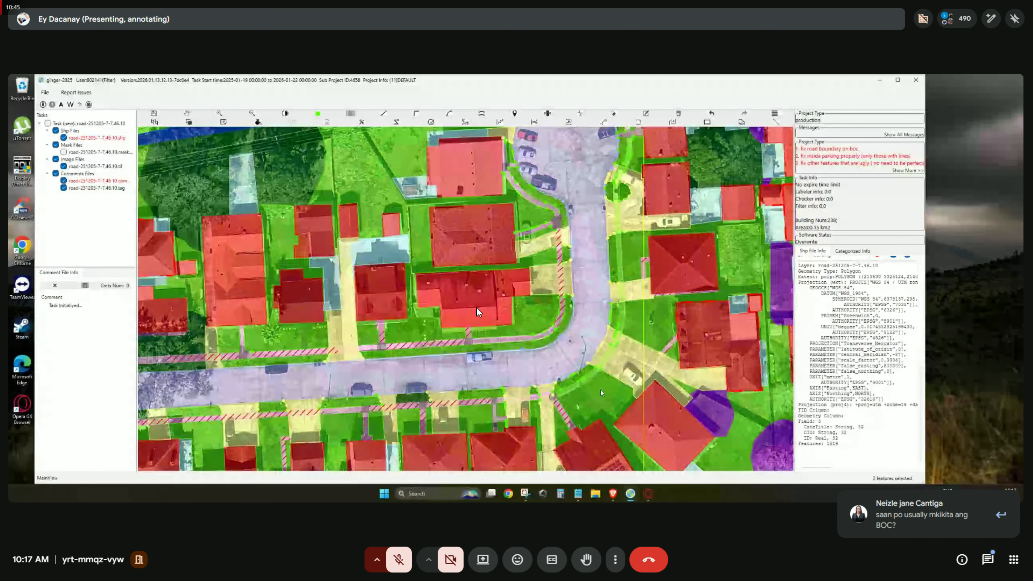
scroll(554, 405, up, 2)
key(space)
key(space)
key(space)
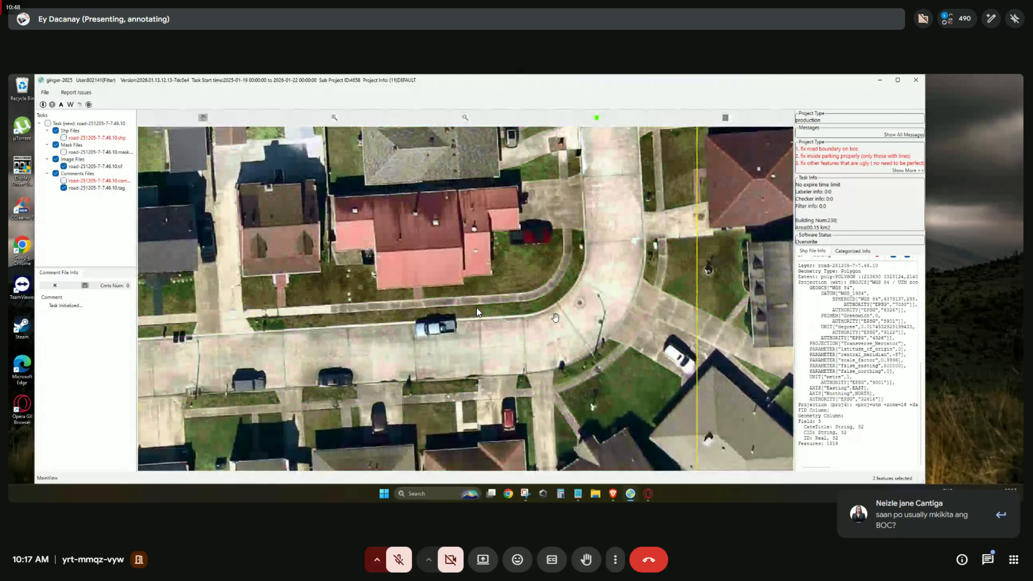
key(space)
Try assigning the sidewalk category to the road polygon at the bend.
click(582, 326)
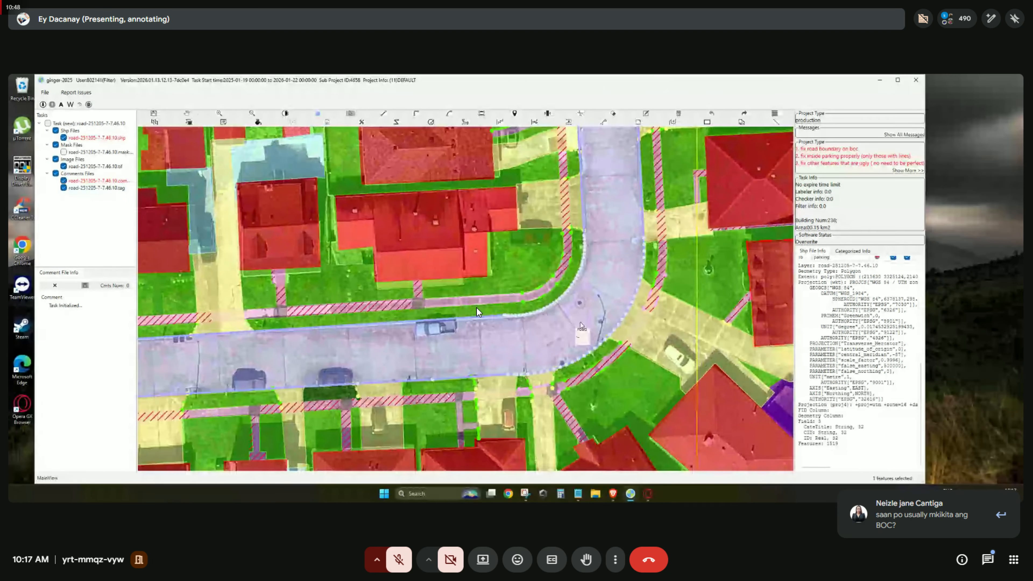
click(835, 286)
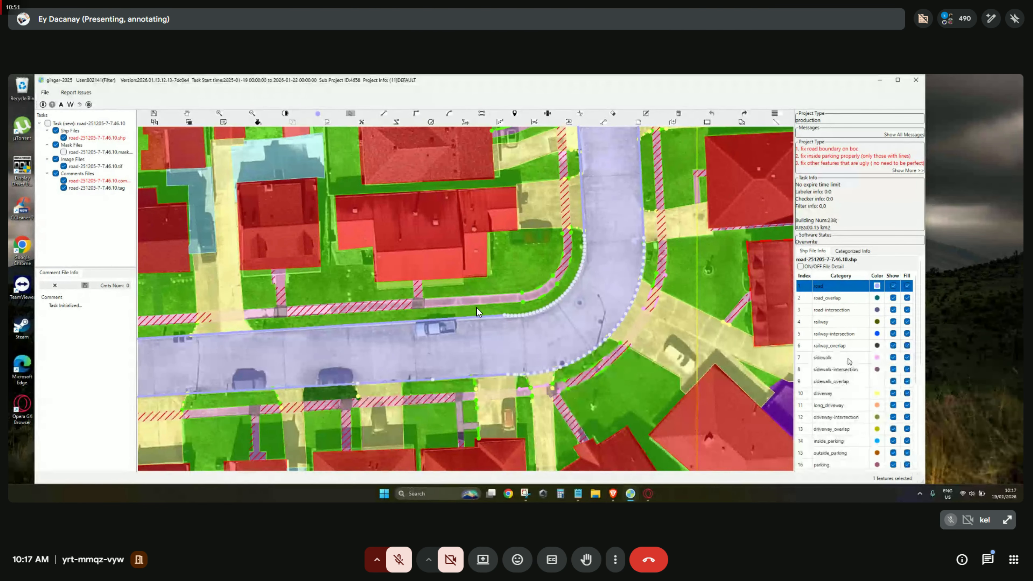
click(830, 357)
Examine the road, median and sidewalk labels southward along the divided avenue on the task's western side.
scroll(587, 326, down, 2)
scroll(542, 300, down, 2)
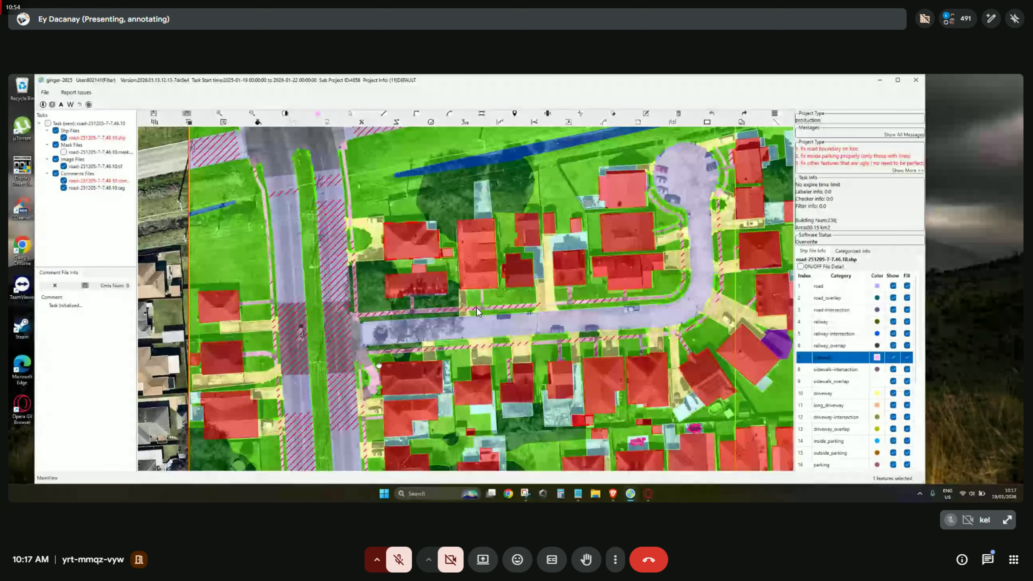
drag(379, 365, 549, 232)
drag(550, 455, 494, 285)
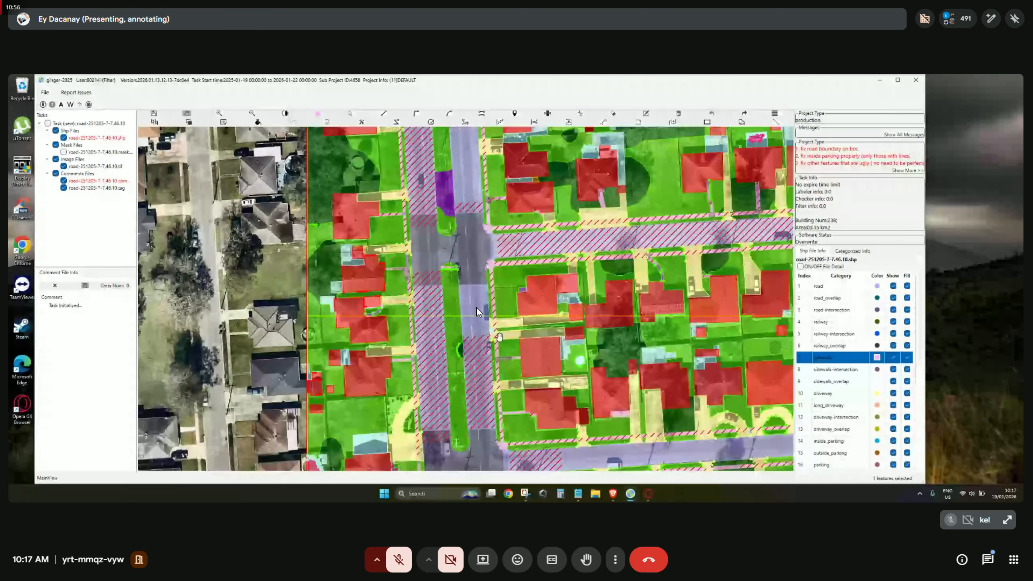
drag(480, 448, 468, 282)
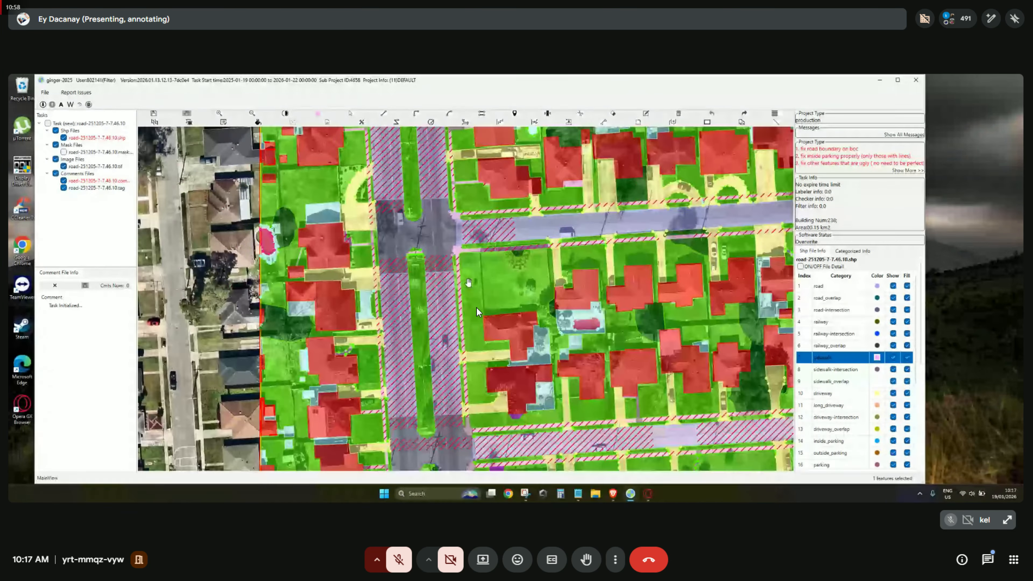
drag(446, 381, 427, 279)
key(space)
scroll(426, 278, up, 2)
key(space)
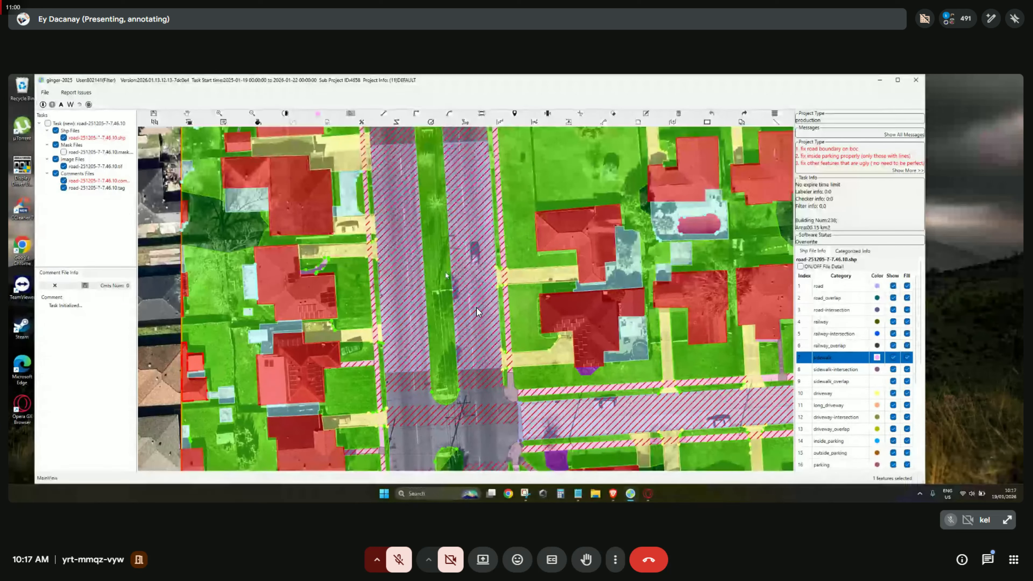
Try reclassifying the avenue's long grass median as pavement.
click(435, 253)
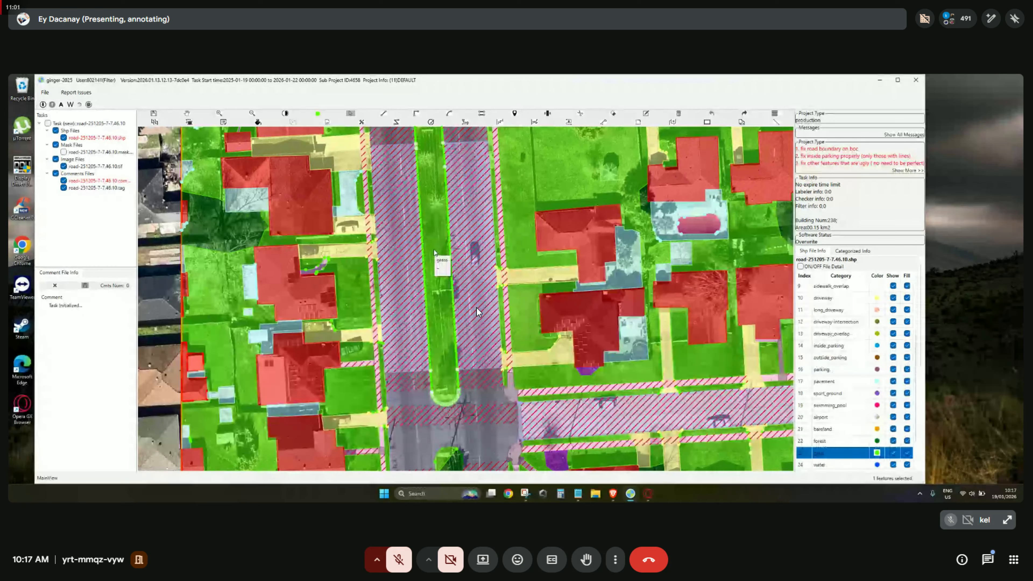
click(835, 383)
scroll(452, 289, up, 3)
scroll(453, 290, down, 2)
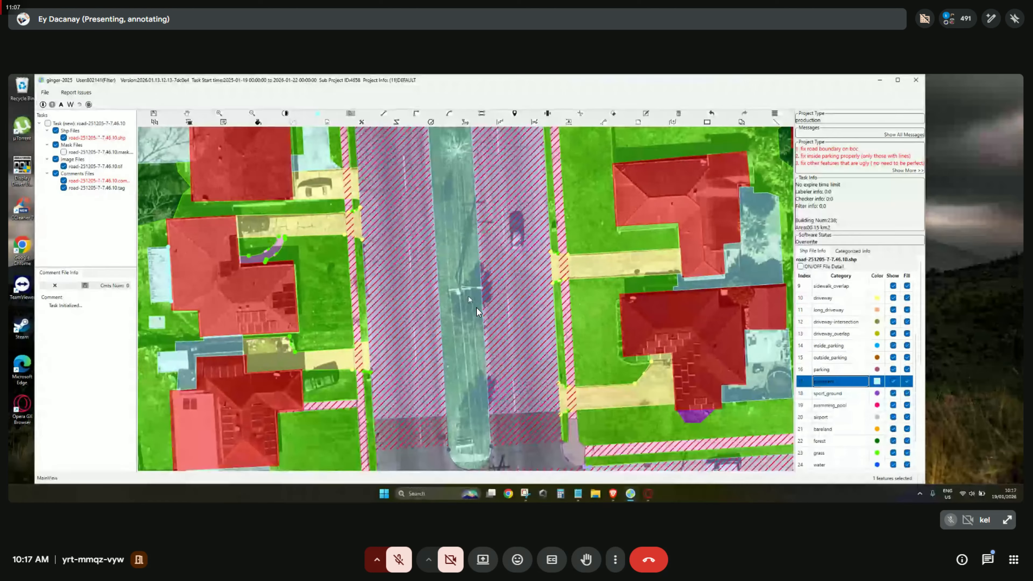
scroll(470, 300, down, 2)
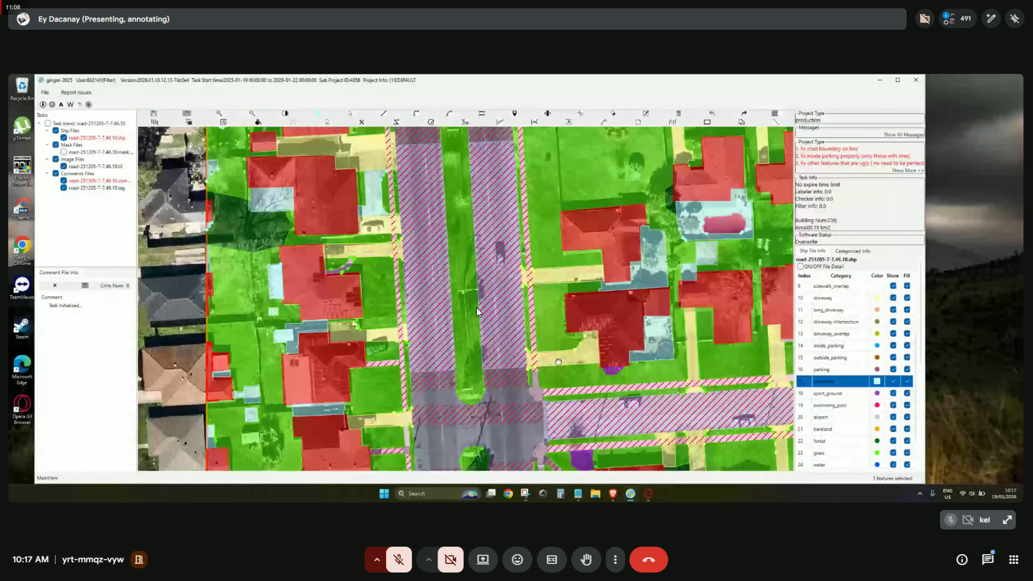
Draw a long parking strip along the outer edge of the avenue's eastern carriageway and classify it as inside_parking.
drag(559, 362, 476, 167)
drag(196, 275, 388, 226)
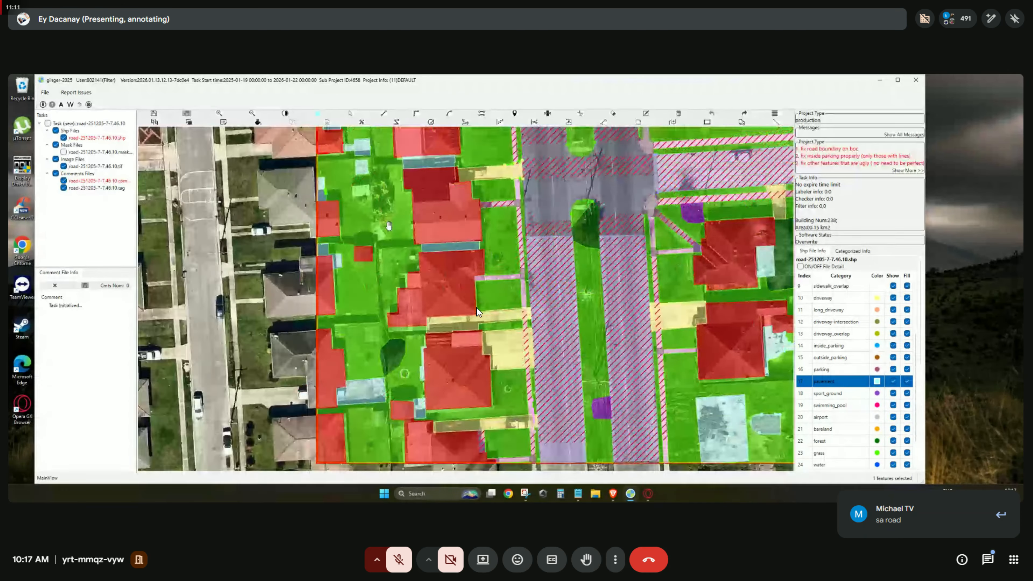
scroll(389, 226, up, 4)
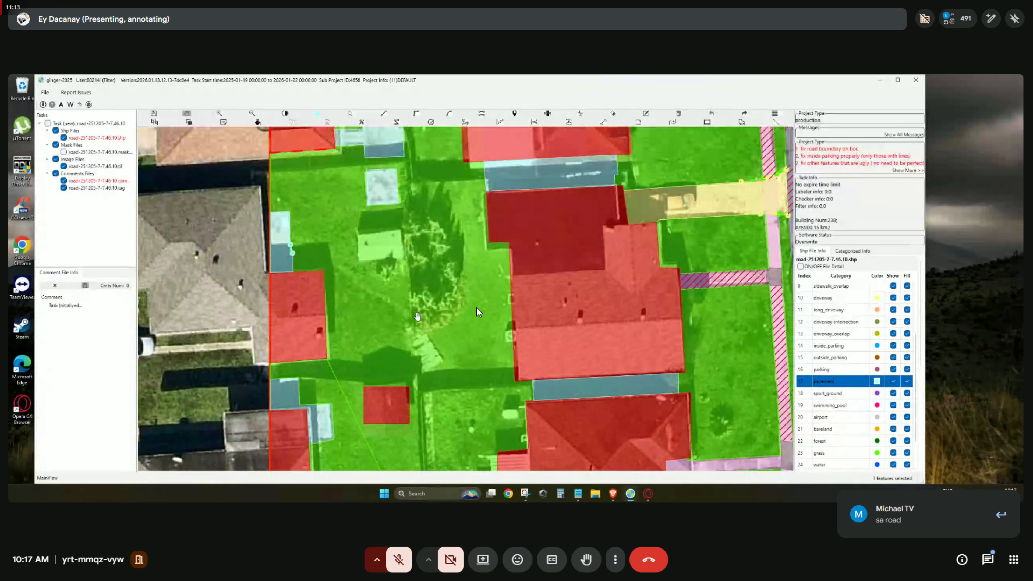
scroll(376, 245, down, 4)
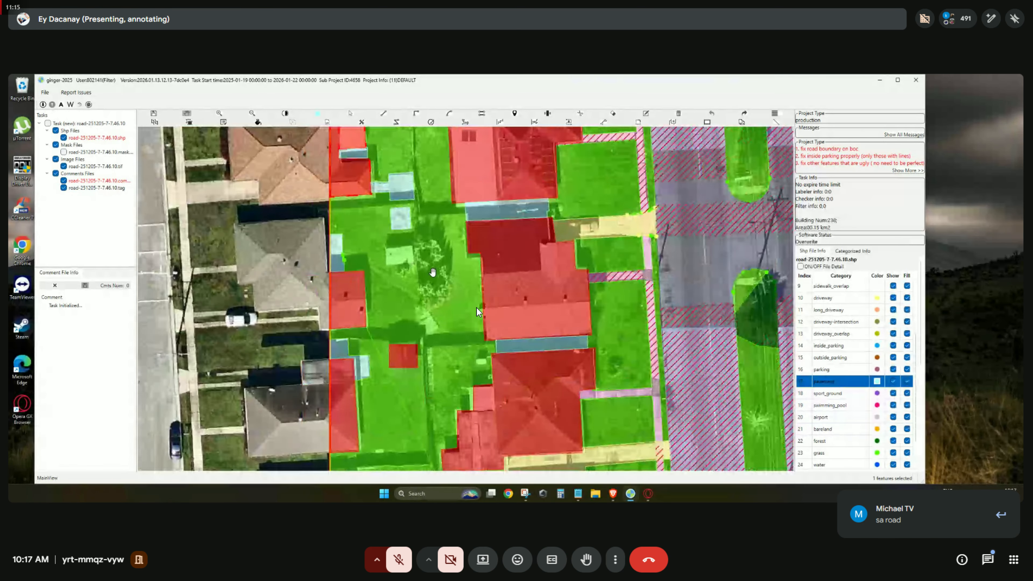
drag(633, 346, 452, 154)
drag(530, 161, 451, 251)
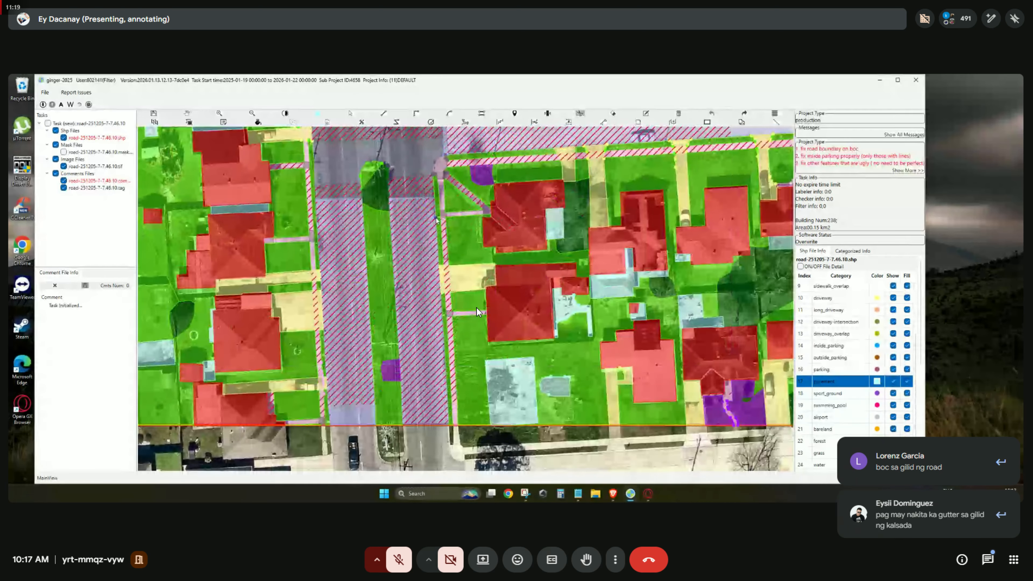
click(430, 401)
click(448, 400)
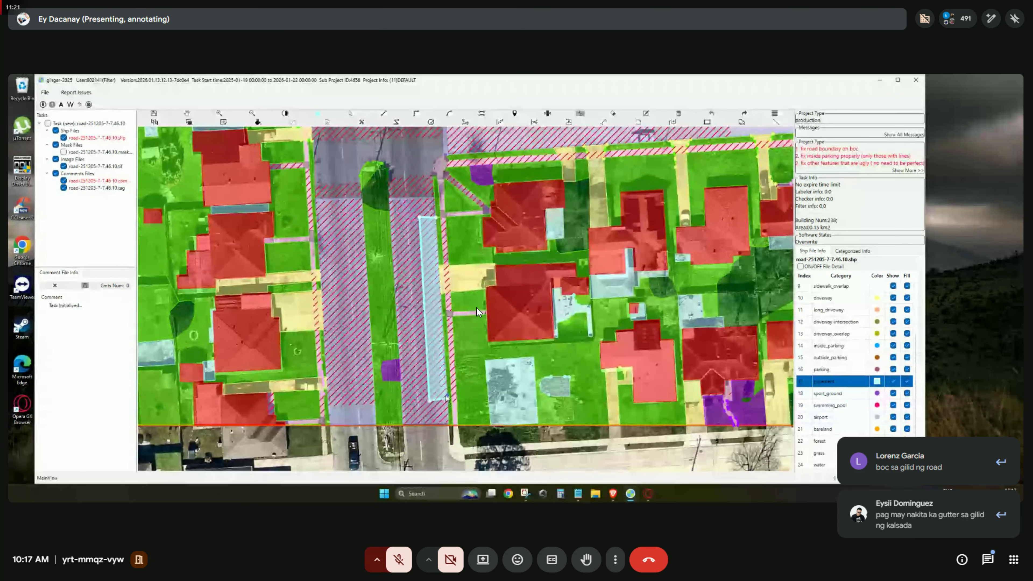
right_click(448, 401)
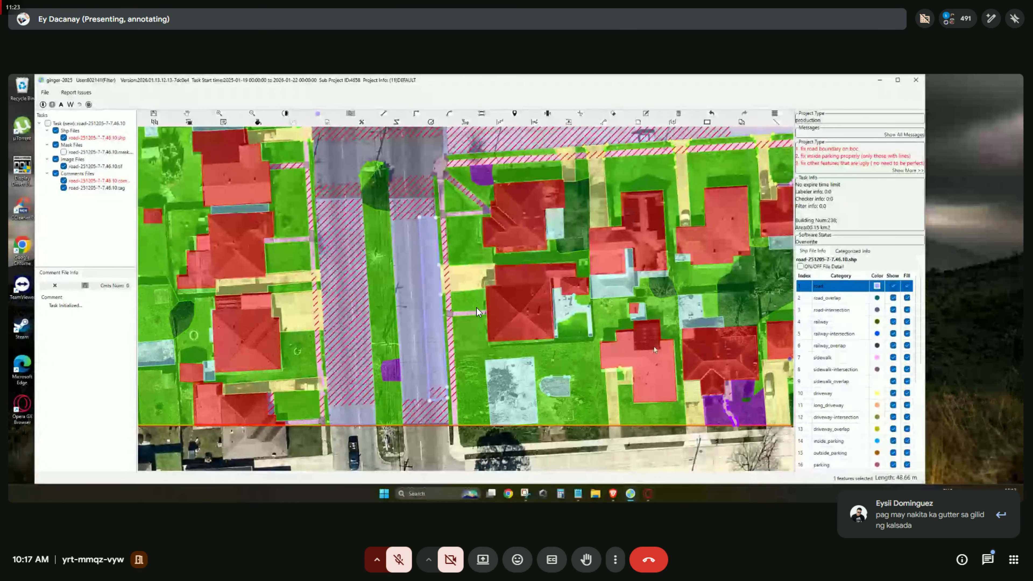
click(850, 439)
Draw a parking strip along the outer edge of the avenue's western carriageway and classify it as outside_parking.
click(321, 270)
click(334, 268)
click(345, 381)
click(328, 381)
right_click(327, 381)
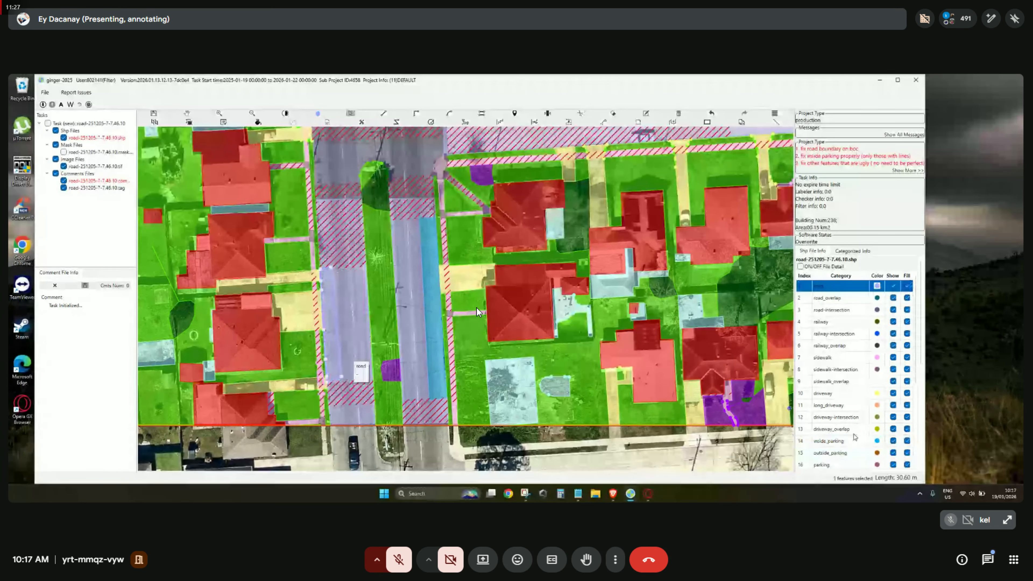
click(838, 453)
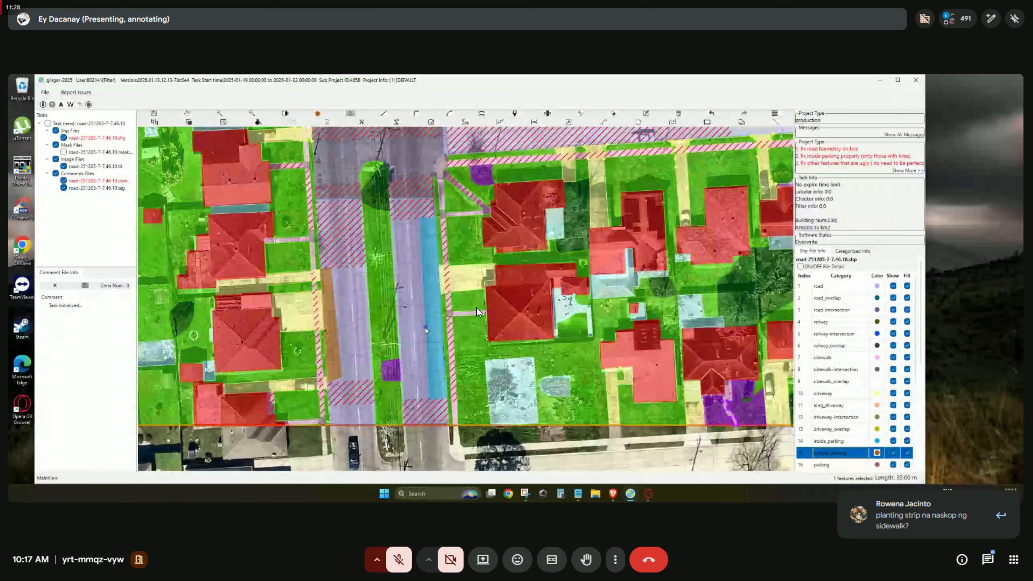
Remove the inside_parking strip from the eastern carriageway, and select the outside_parking strip together with its road.
click(430, 330)
click(333, 318)
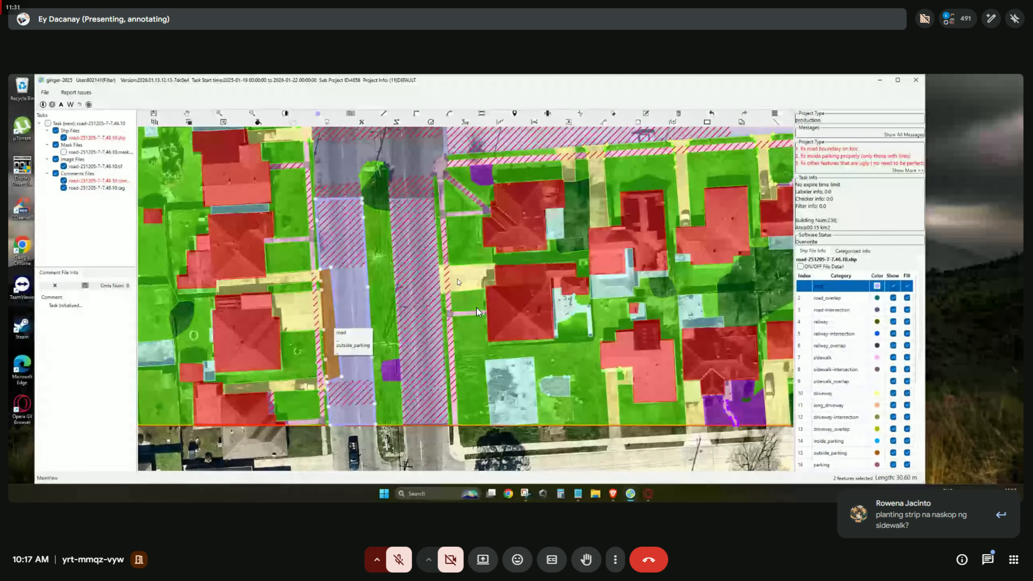
scroll(477, 313, down, 1)
scroll(477, 312, down, 2)
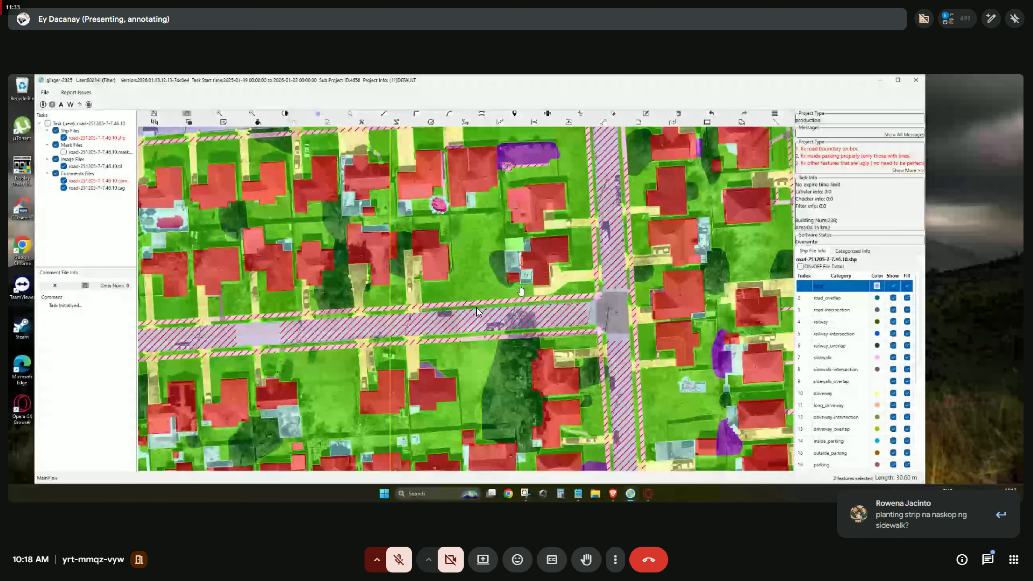
scroll(477, 312, up, 1)
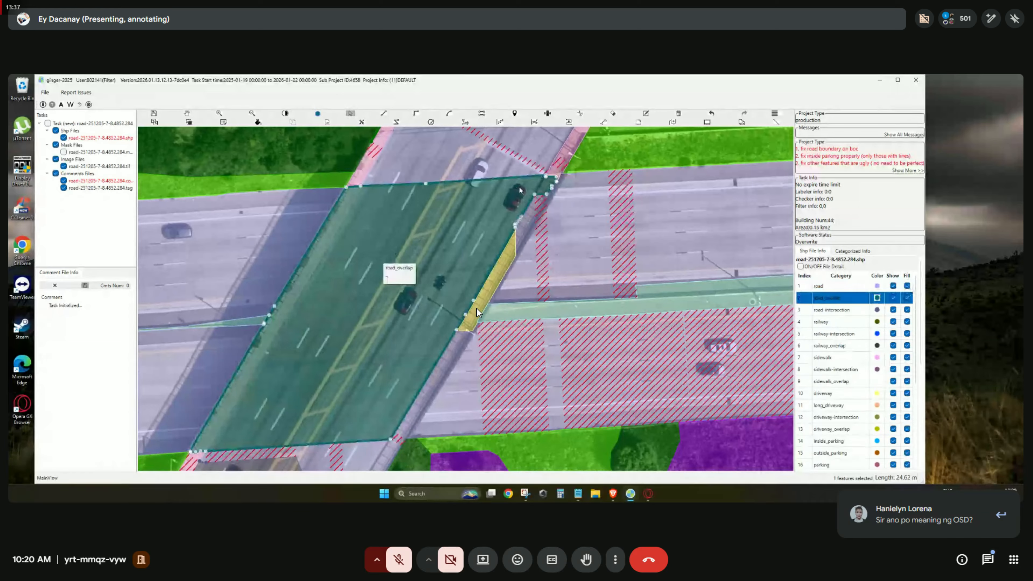
Extend the overpass's road_overlap polygon outward to the railing along its eastern edge.
drag(488, 315, 516, 270)
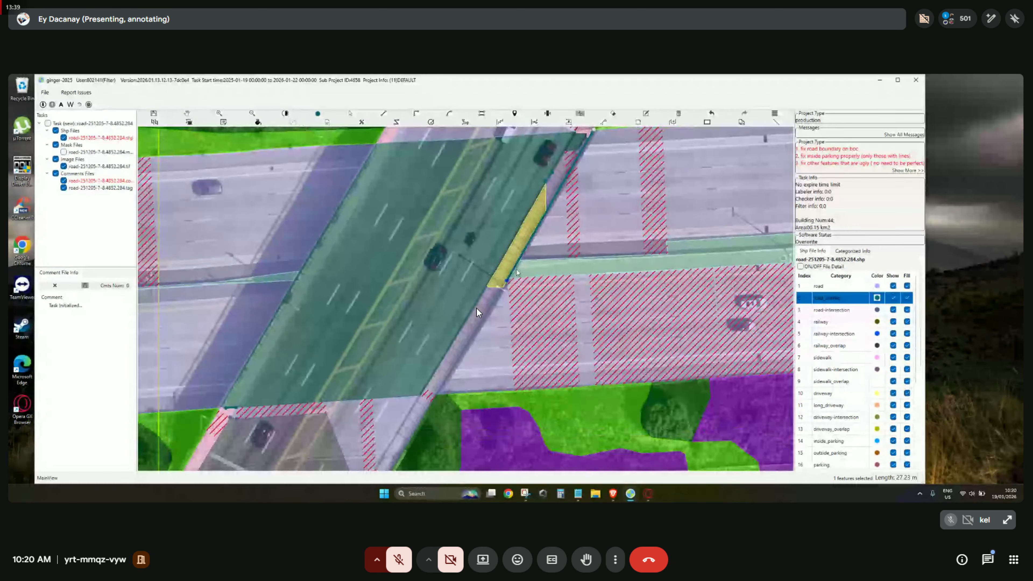
drag(551, 187, 557, 193)
key(m)
drag(592, 142, 567, 191)
key(m)
click(573, 207)
key(ctrl+z)
scroll(567, 191, up, 3)
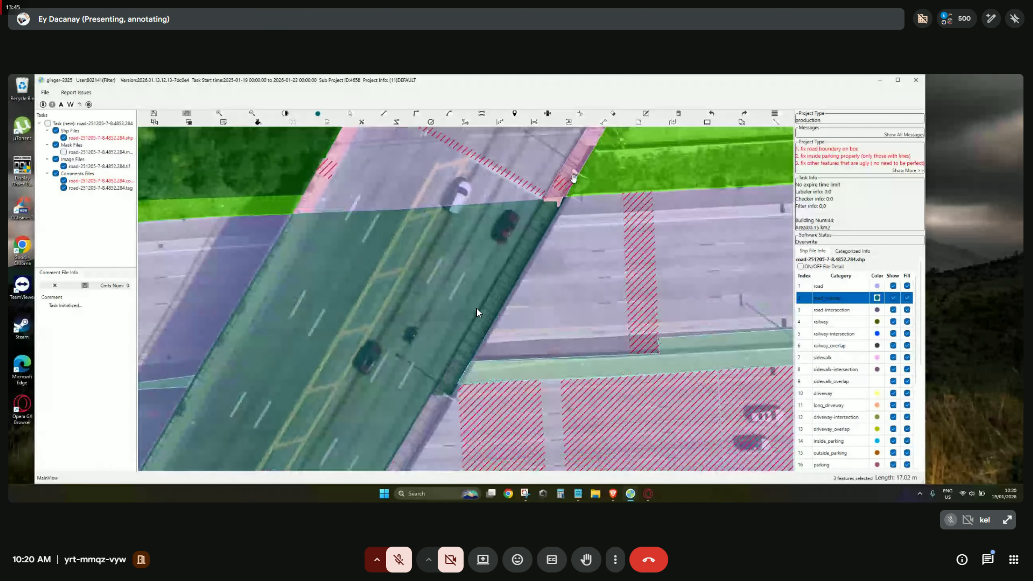
Adjust the sidewalk end at the overpass's north-eastern corner to meet the road_overlap boundary.
click(563, 189)
click(554, 211)
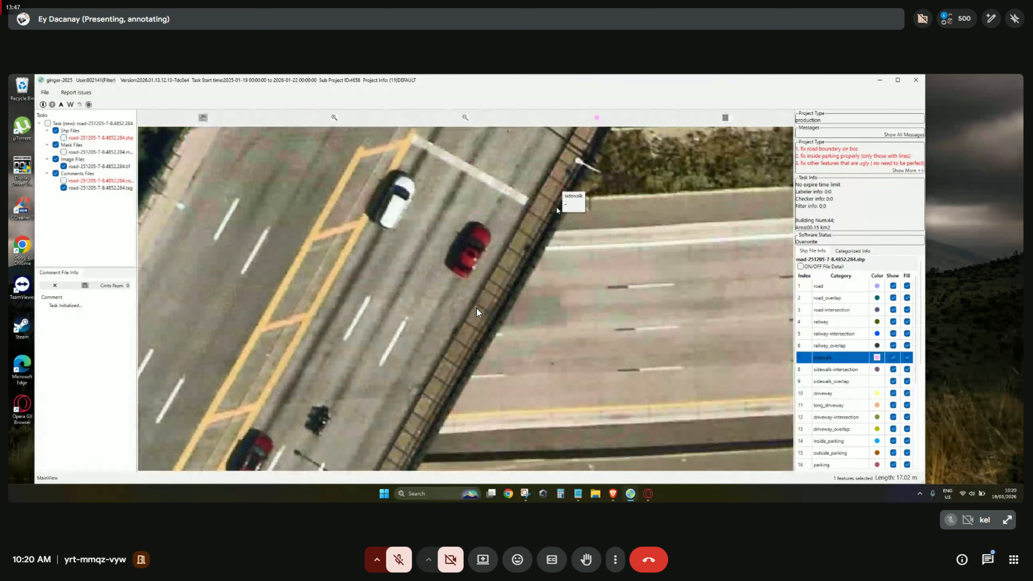
scroll(541, 210, up, 2)
key(c)
click(525, 202)
click(550, 230)
scroll(546, 239, down, 2)
Extend the overpass's road_overlap polygon along the southern stretch of the eastern railing.
drag(537, 301, 598, 183)
drag(525, 351, 600, 188)
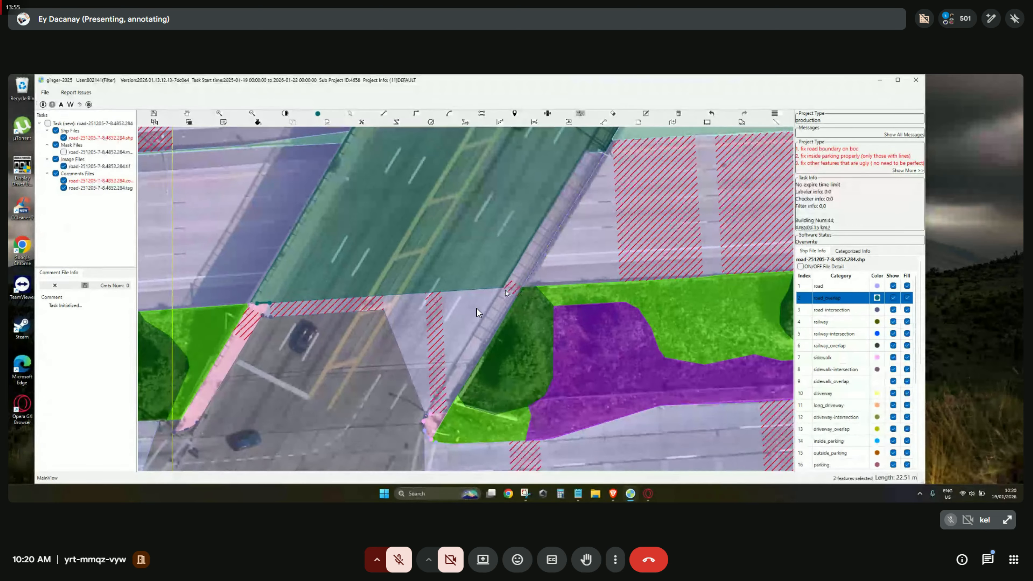
right_click(522, 289)
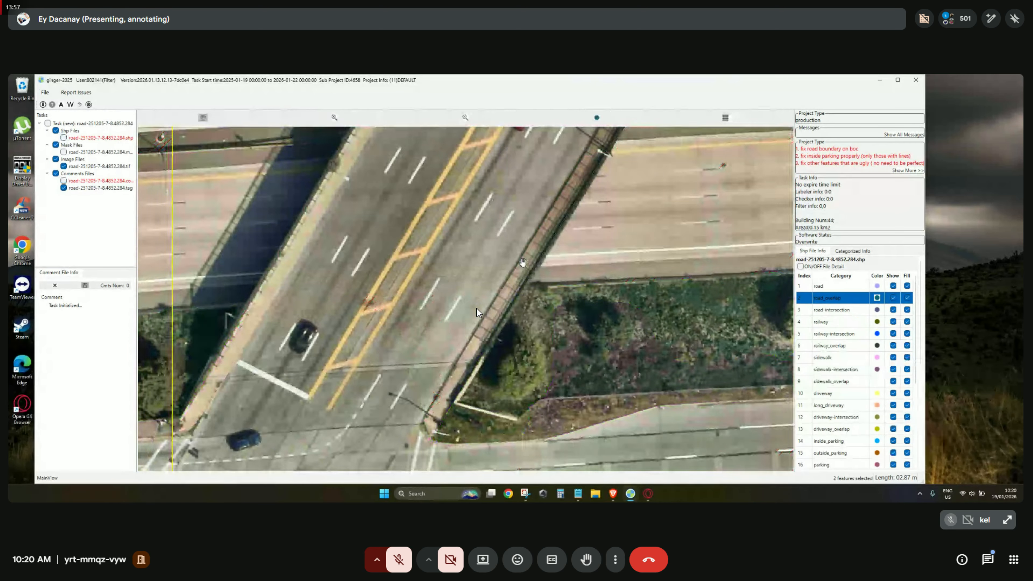
click(527, 262)
Compare the overpass and the intersection south of it with the bare aerial imagery.
scroll(528, 264, down, 2)
key(space)
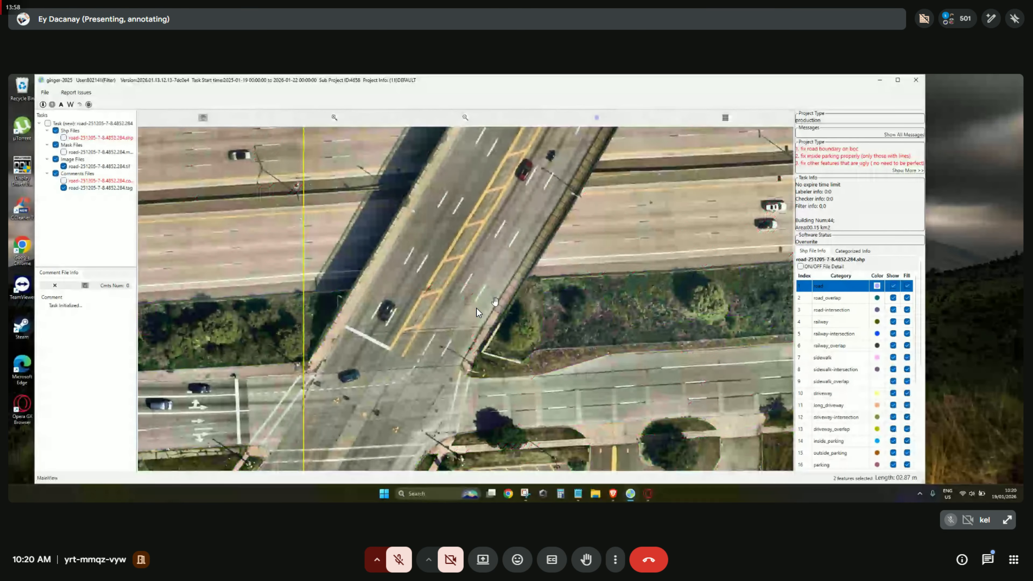
key(space)
drag(487, 294, 435, 292)
scroll(525, 255, down, 2)
scroll(434, 293, up, 1)
scroll(434, 293, up, 1)
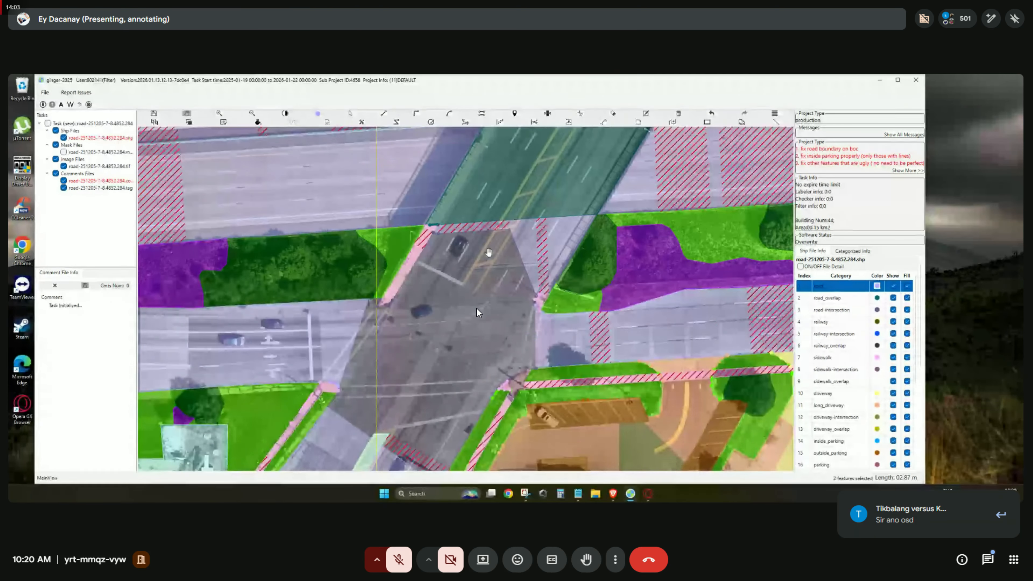
drag(475, 302, 368, 405)
drag(548, 304, 534, 332)
mouse_move(535, 143)
mouse_down()
mouse_move(484, 282)
mouse_move(612, 125)
mouse_up()
key(space)
key(space)
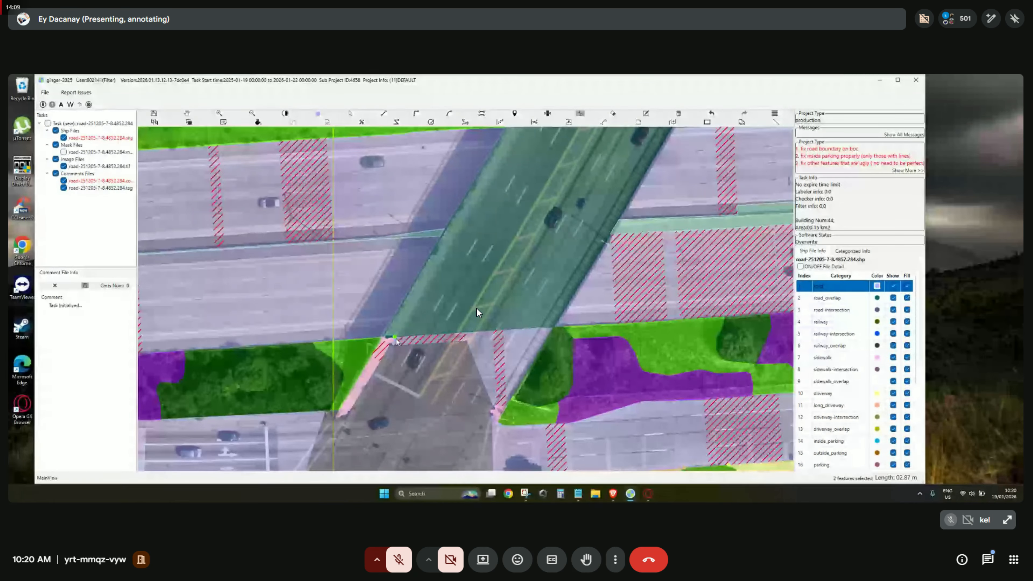
Realign the overpass's road_overlap boundary along its western railing down to the south-western corner.
drag(482, 244, 435, 342)
key(space)
click(472, 225)
key(Escape)
scroll(441, 278, up, 2)
click(439, 278)
key(space)
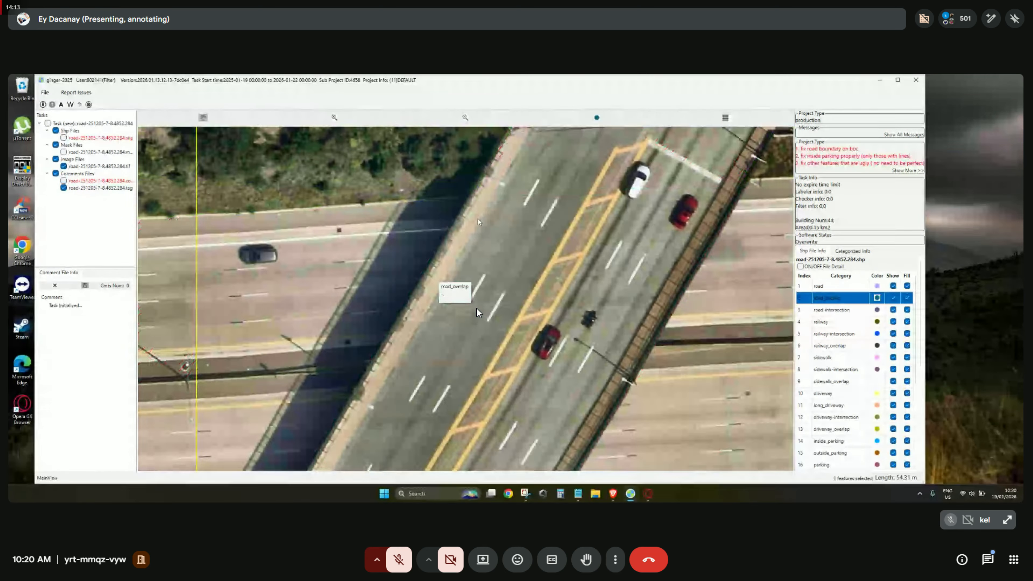
key(space)
key(c)
click(489, 197)
drag(410, 379, 533, 178)
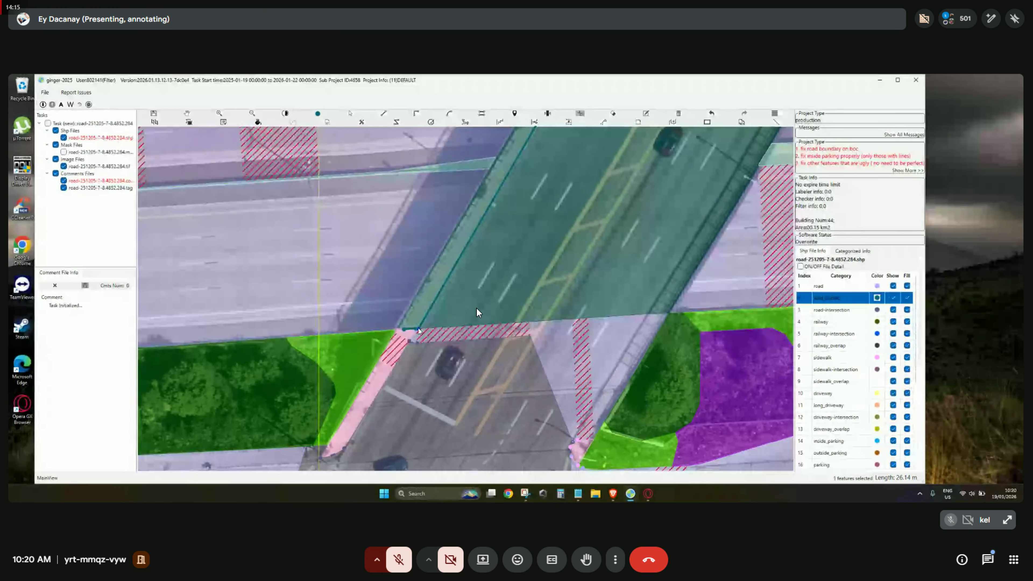
click(419, 332)
key(Escape)
Adjust the sidewalk's upper end at the overpass's south-western corner to meet the road_overlap boundary.
click(405, 345)
right_click(400, 353)
click(409, 362)
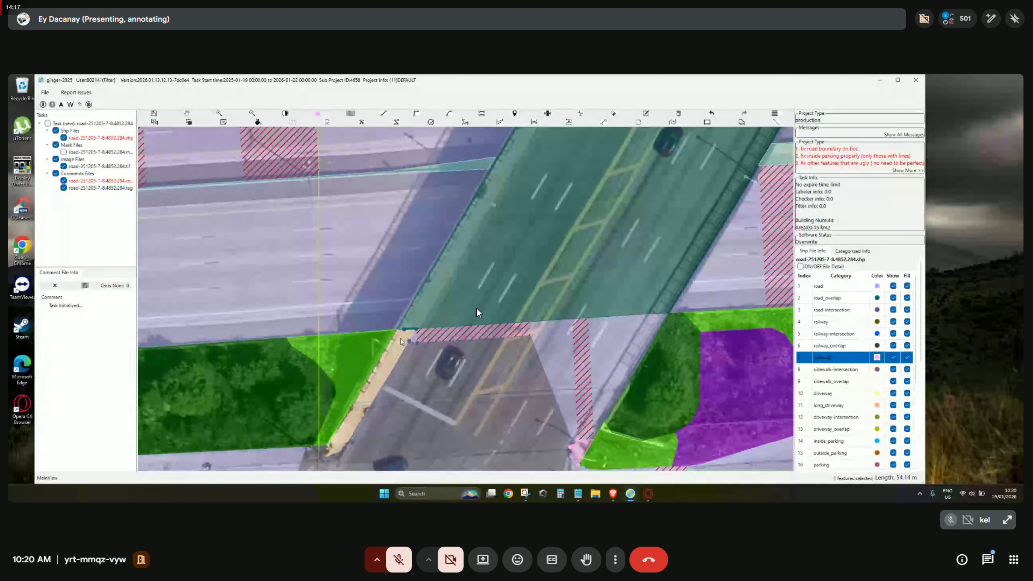
scroll(402, 336, up, 2)
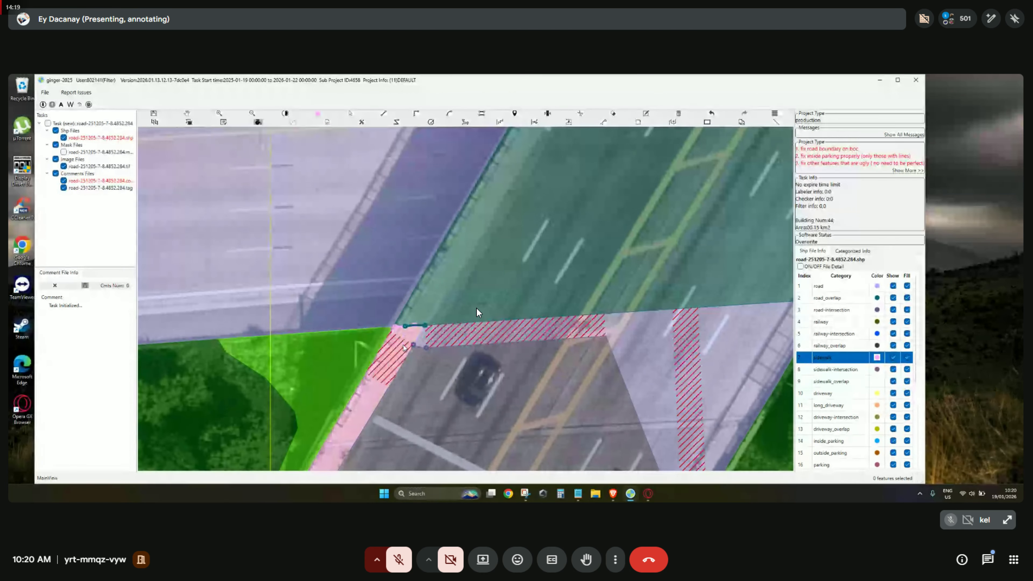
Cut a narrow strip off the overpass's road_overlap polygon along its western railing, starting at the south-western corner.
click(425, 326)
drag(455, 288, 367, 424)
scroll(514, 210, down, 2)
drag(514, 214, 422, 357)
click(471, 249)
drag(488, 306, 584, 163)
key(space)
key(space)
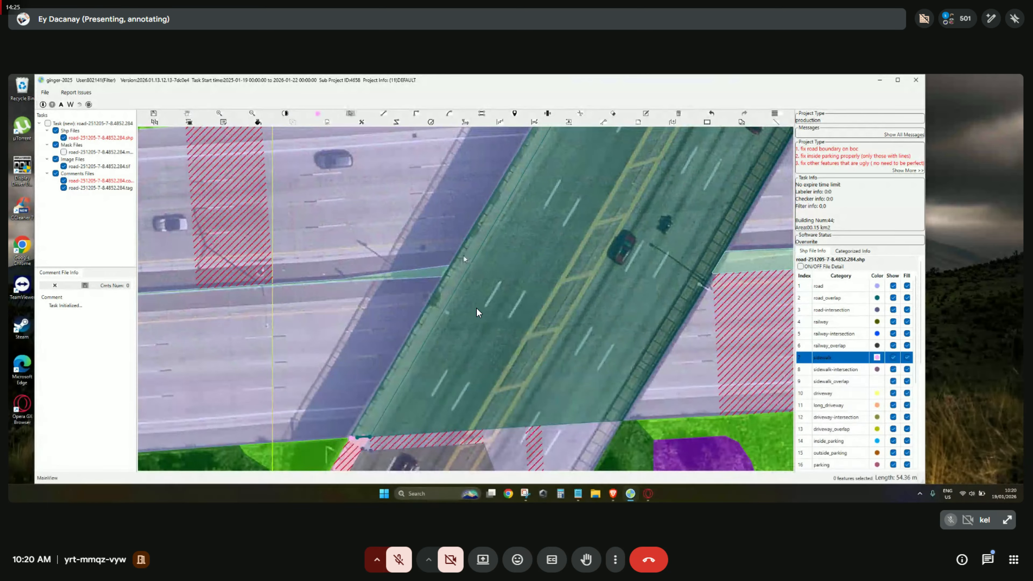
Assign the strip along the overpass's western railing to the sidewalk category.
click(464, 254)
key(space)
key(space)
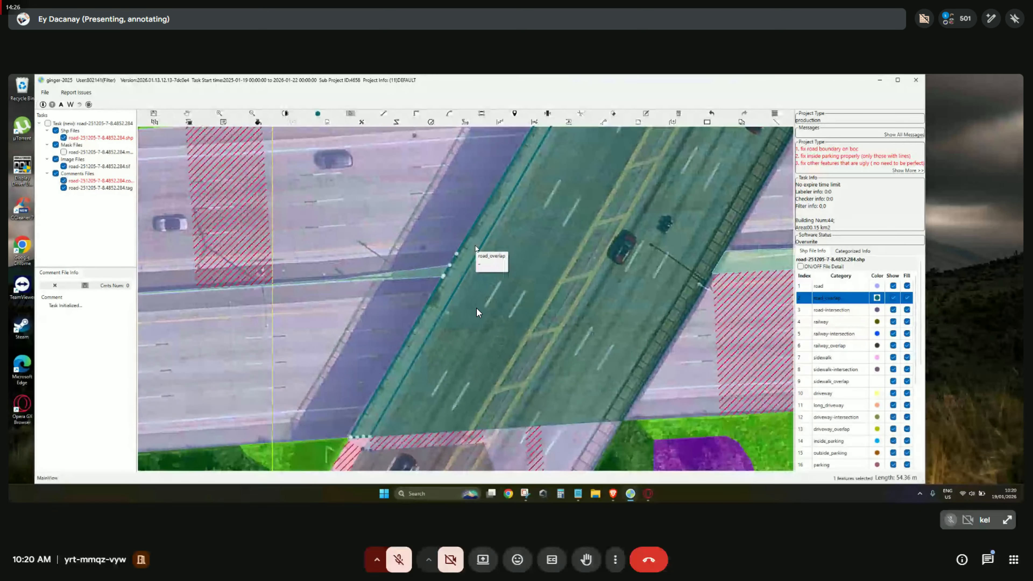
click(842, 360)
click(471, 248)
key(Escape)
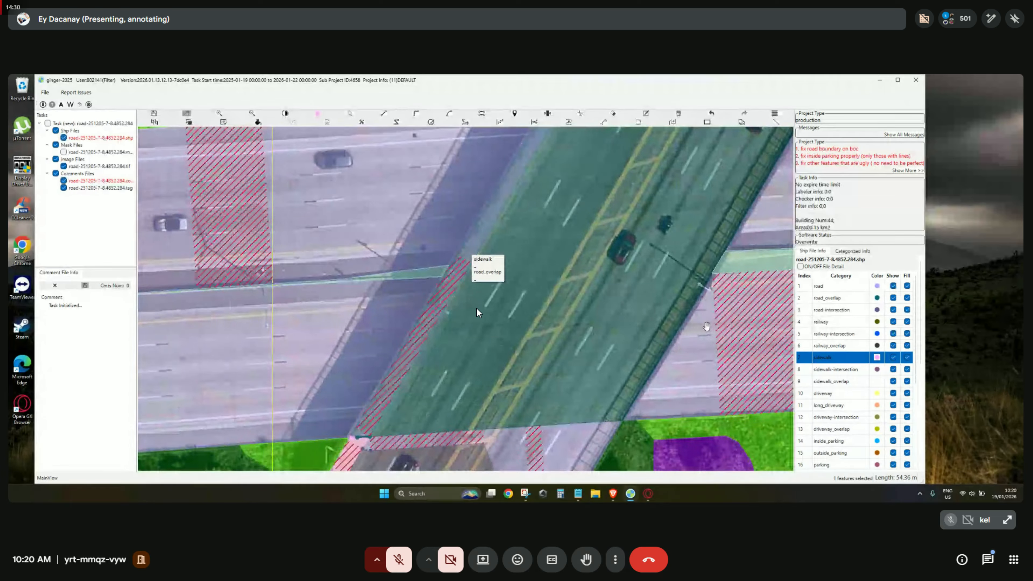
Cut a strip along the overpass's eastern railing with a line about 75 m long and assign its road_overlap part to sidewalk.
drag(707, 326, 545, 321)
drag(445, 460, 484, 279)
key(Escape)
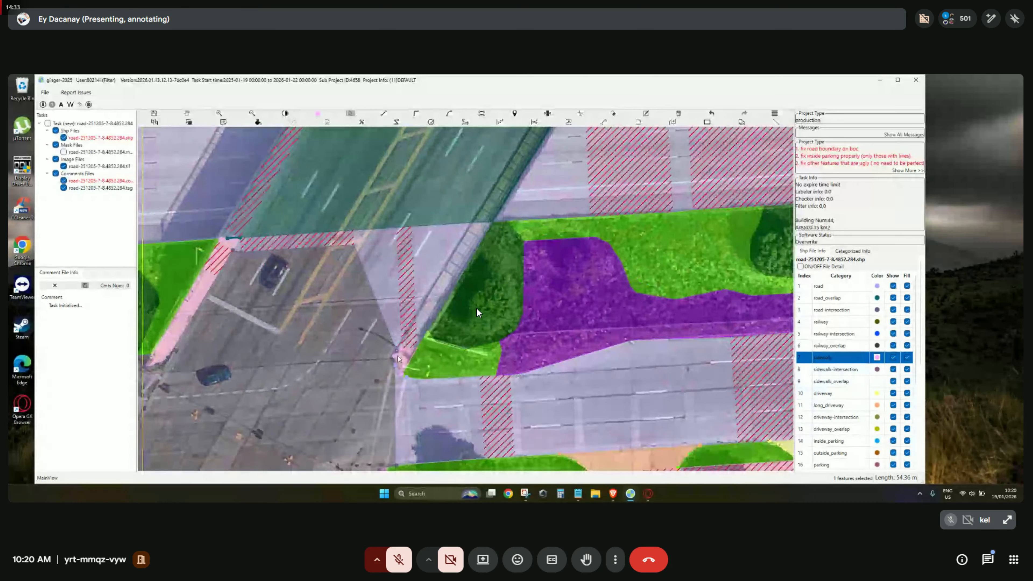
drag(498, 176, 434, 322)
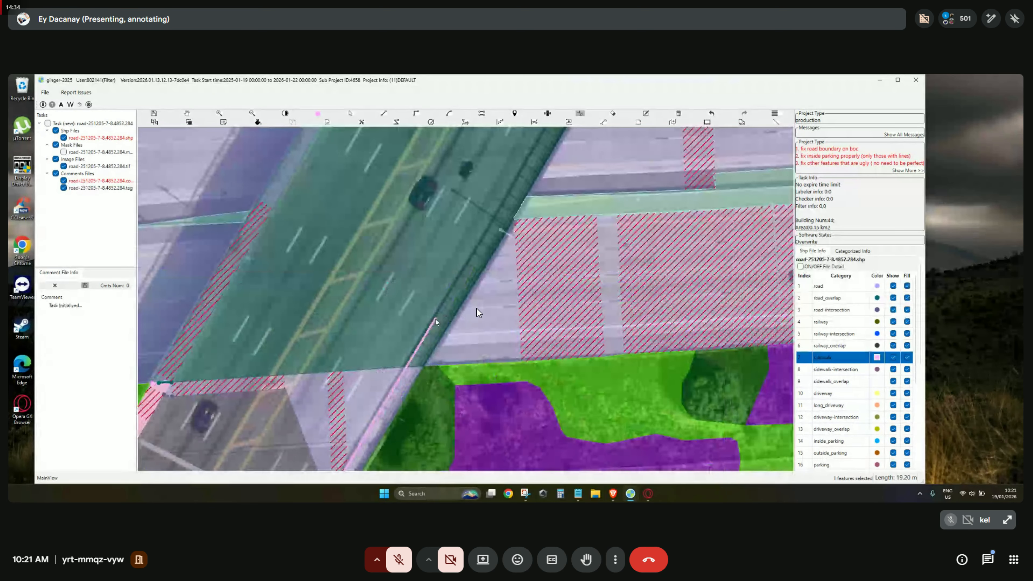
drag(535, 201, 408, 397)
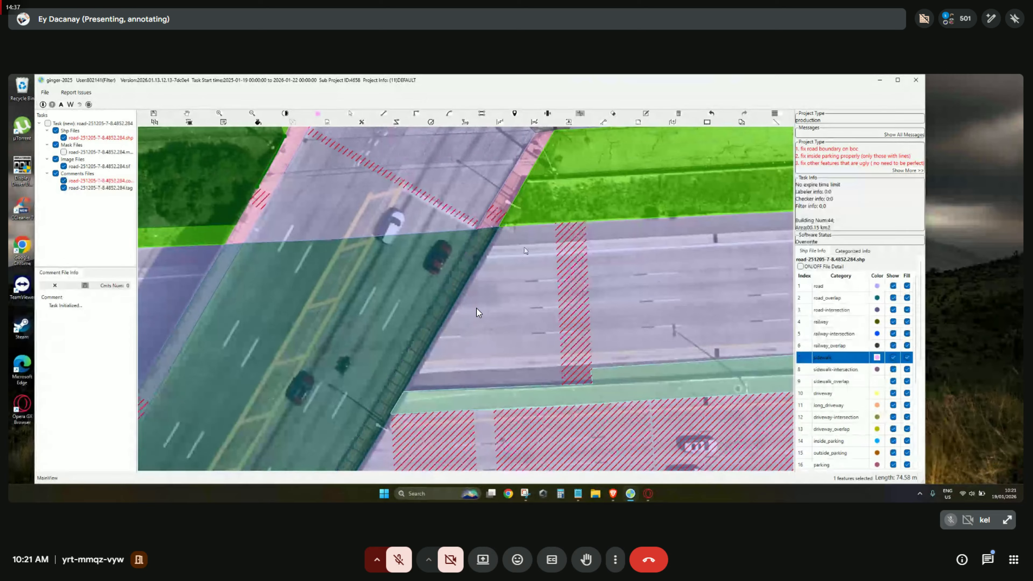
click(479, 255)
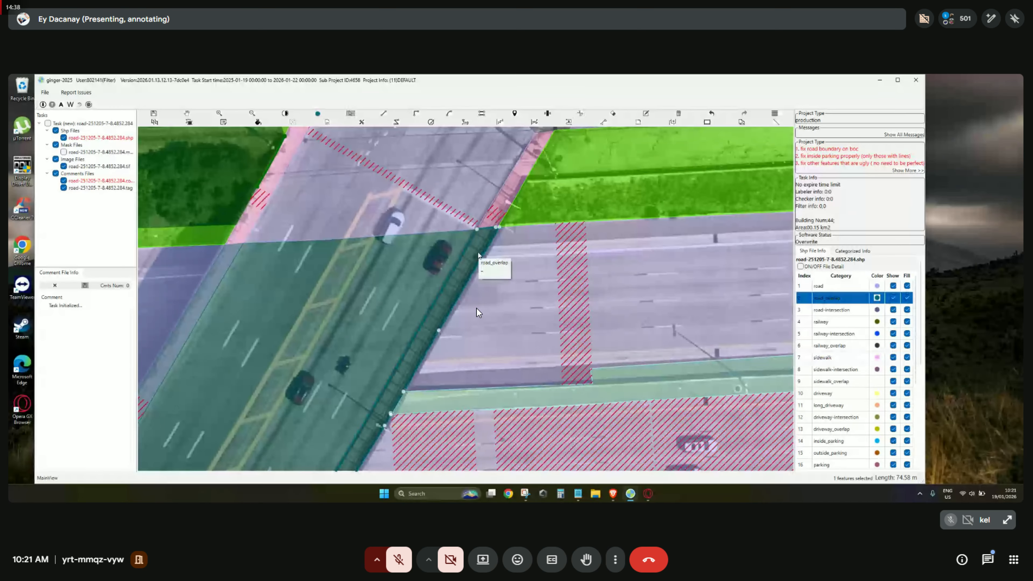
click(840, 360)
Assign the narrow road strip between the overpass's south-eastern edge and the intersection corner to sidewalk.
drag(440, 387, 570, 159)
drag(422, 356, 465, 271)
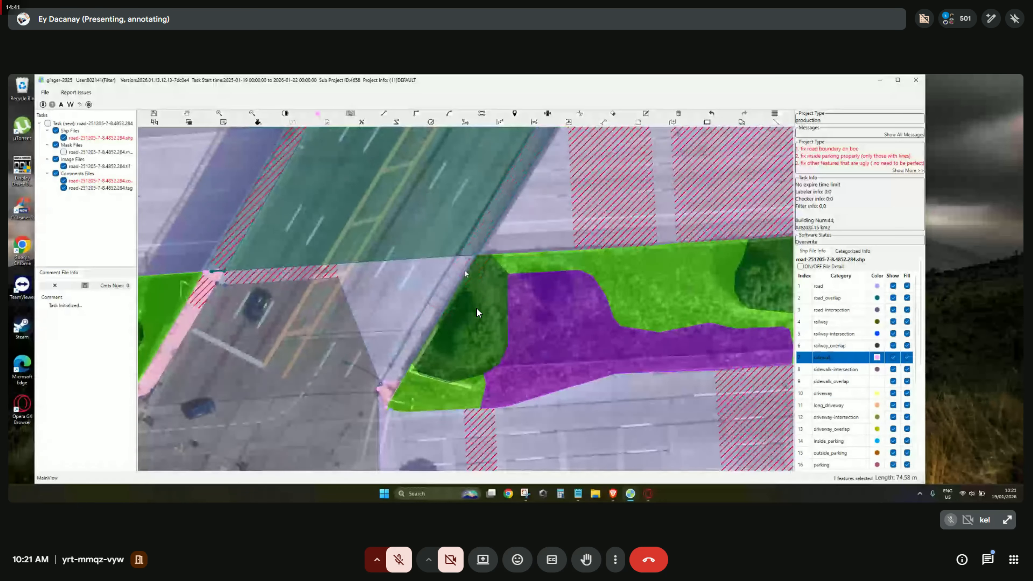
click(466, 274)
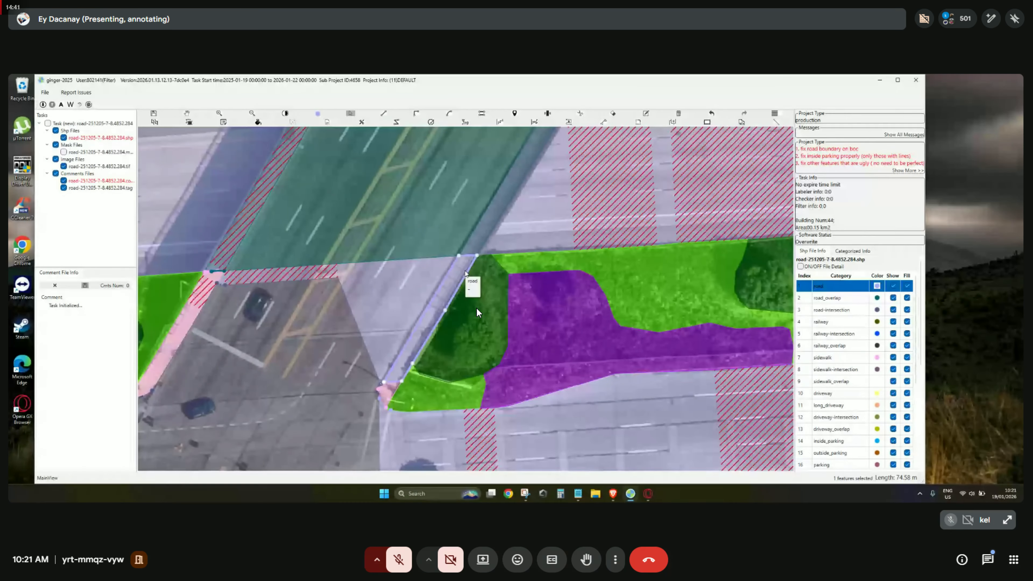
click(842, 360)
Compare the sidewalk strip at the overpass's south-eastern end with the bare aerial imagery.
key(space)
key(space)
click(446, 295)
key(space)
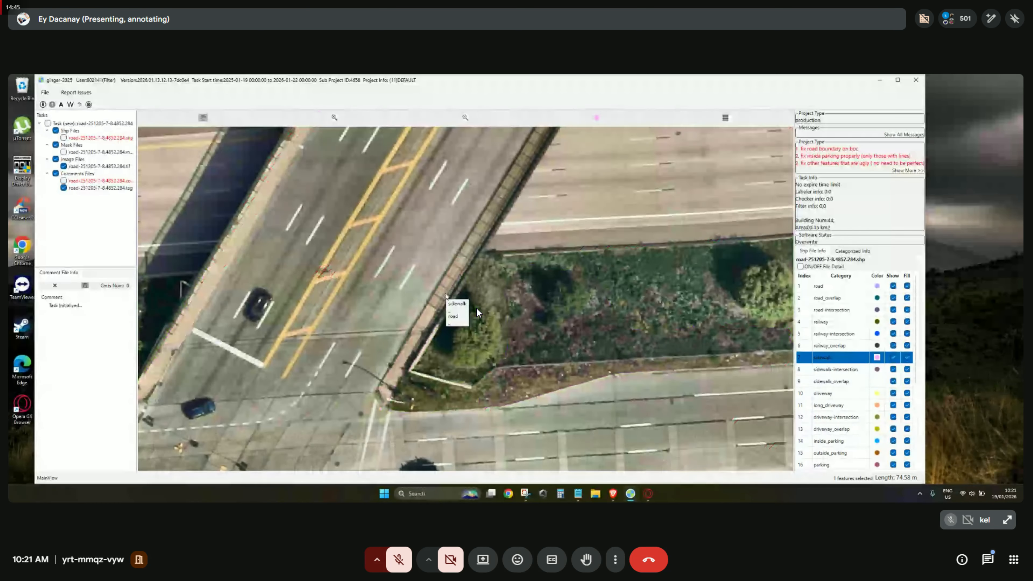
key(space)
scroll(446, 295, down, 3)
scroll(493, 207, up, 1)
drag(494, 207, 584, 242)
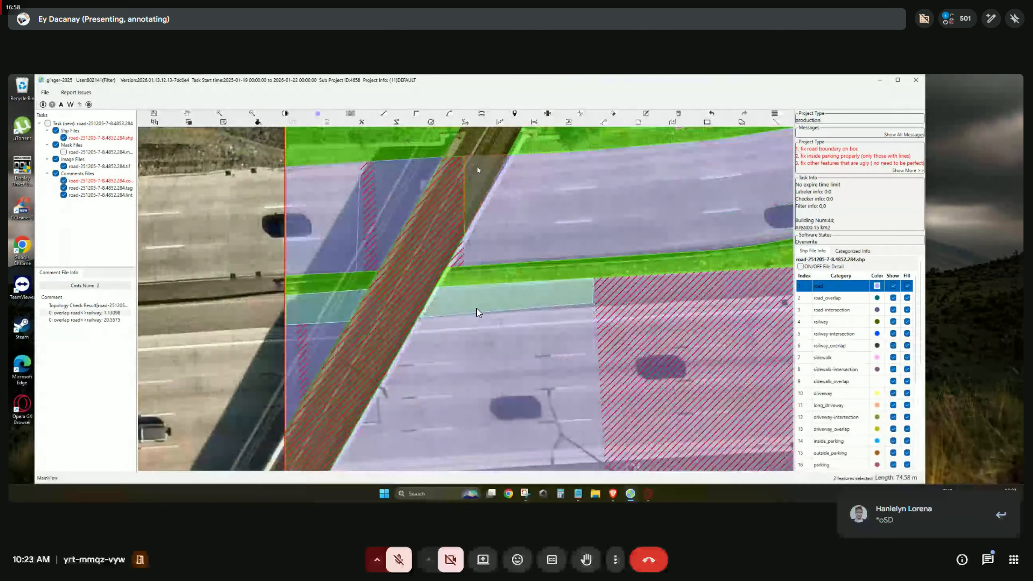
Cut the part overlapping the railway out of the northern carriageway's road polygon and remove its topology comment.
click(482, 174)
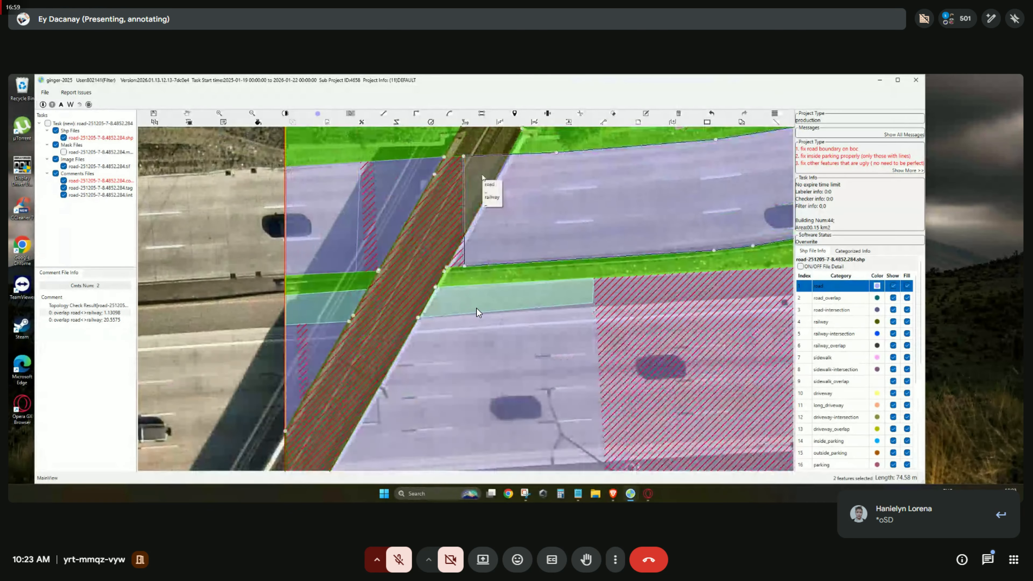
key(c)
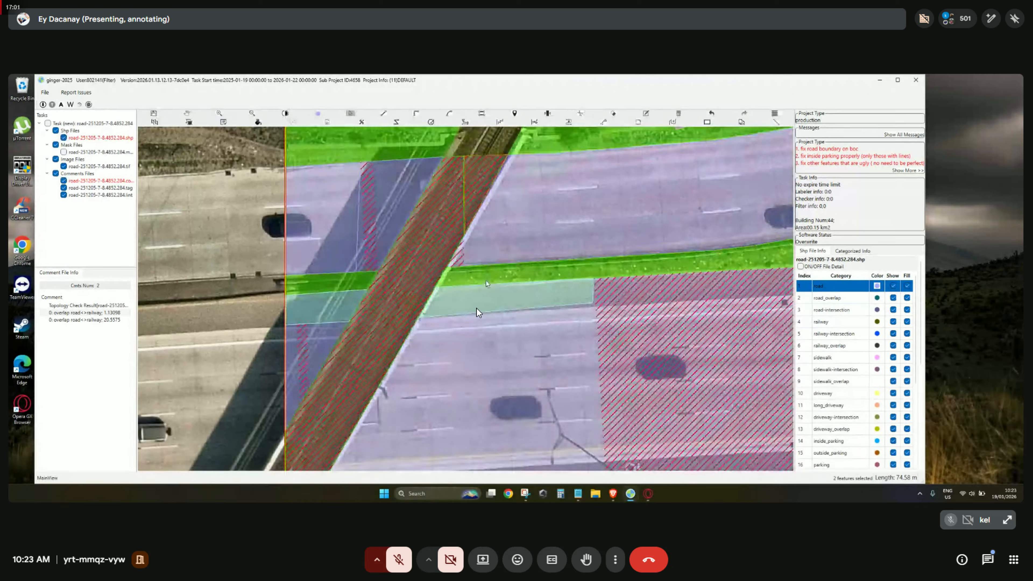
scroll(486, 280, down, 2)
drag(507, 326, 445, 313)
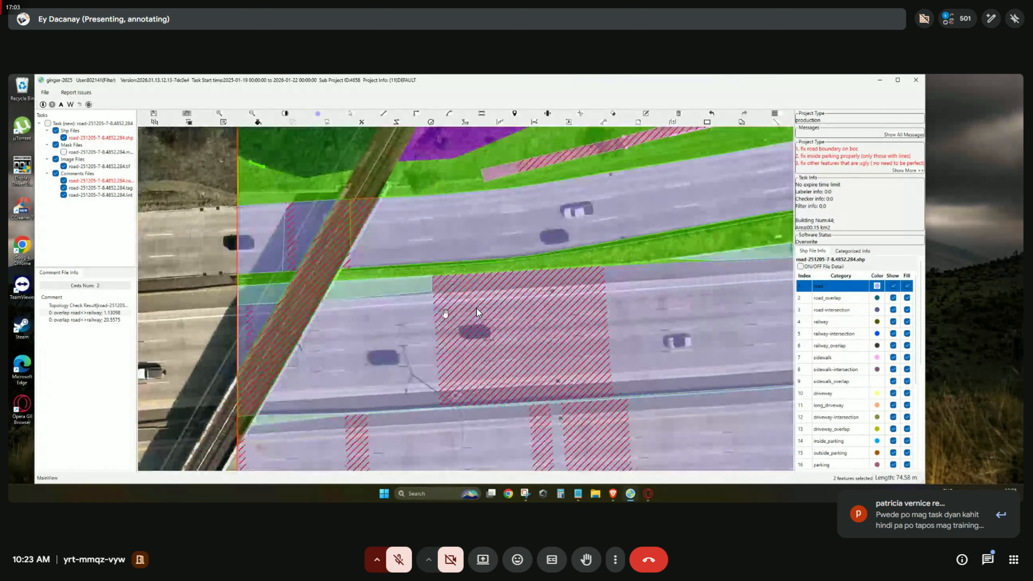
right_click(109, 321)
Locate the remaining road and railway overlap at the task's western edge, clear it and delete its topology comment.
double_click(109, 314)
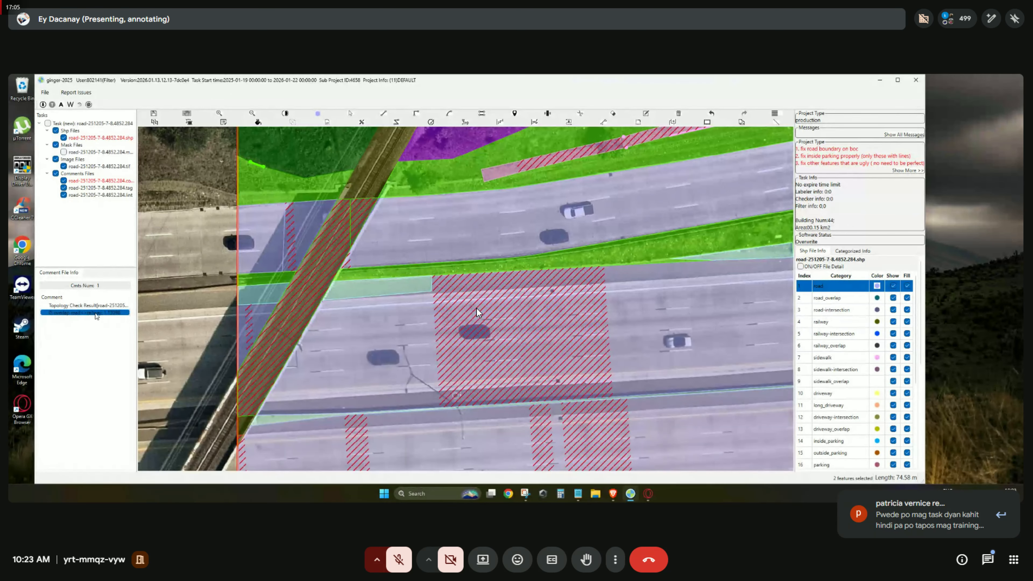
scroll(478, 312, up, 2)
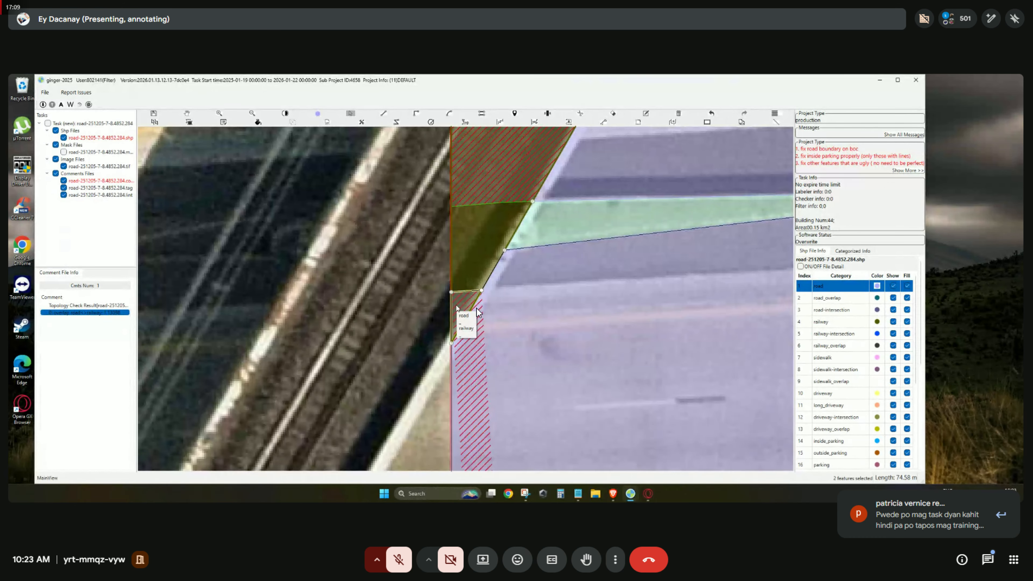
key(Escape)
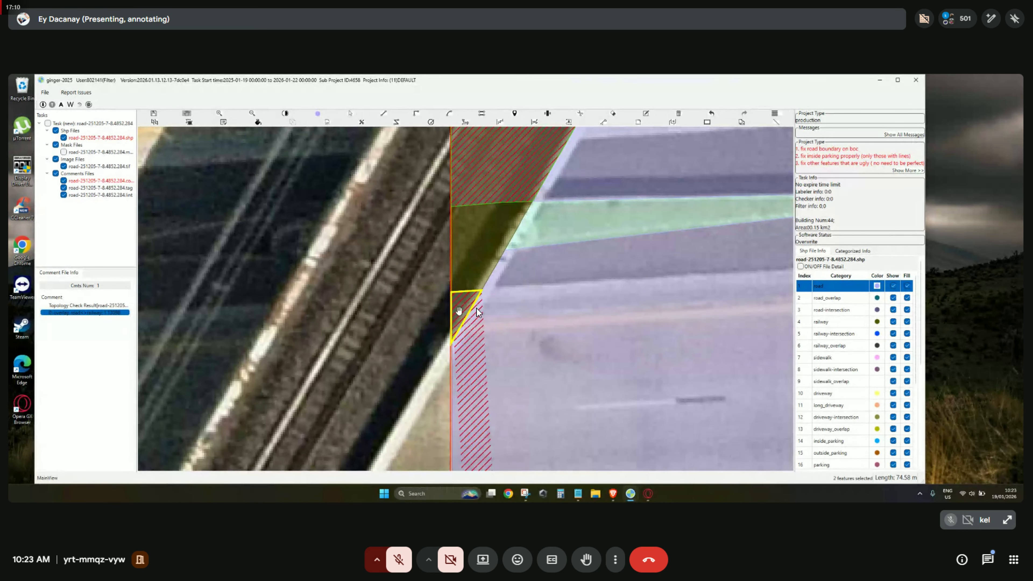
key(Delete)
scroll(459, 328, down, 4)
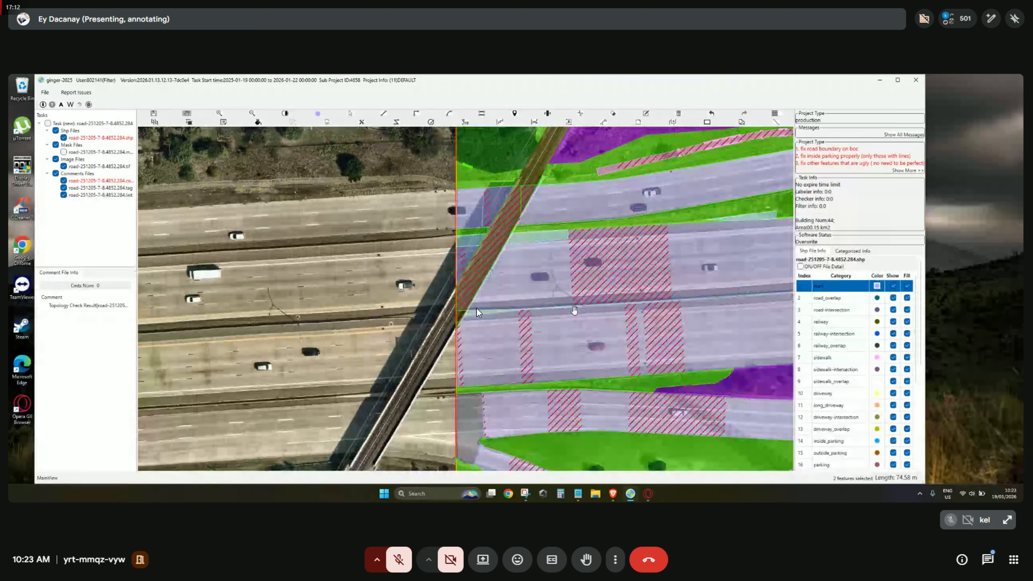
Widen the task list and examine the labels along the freeway east of the railway bridge.
scroll(477, 311, up, 2)
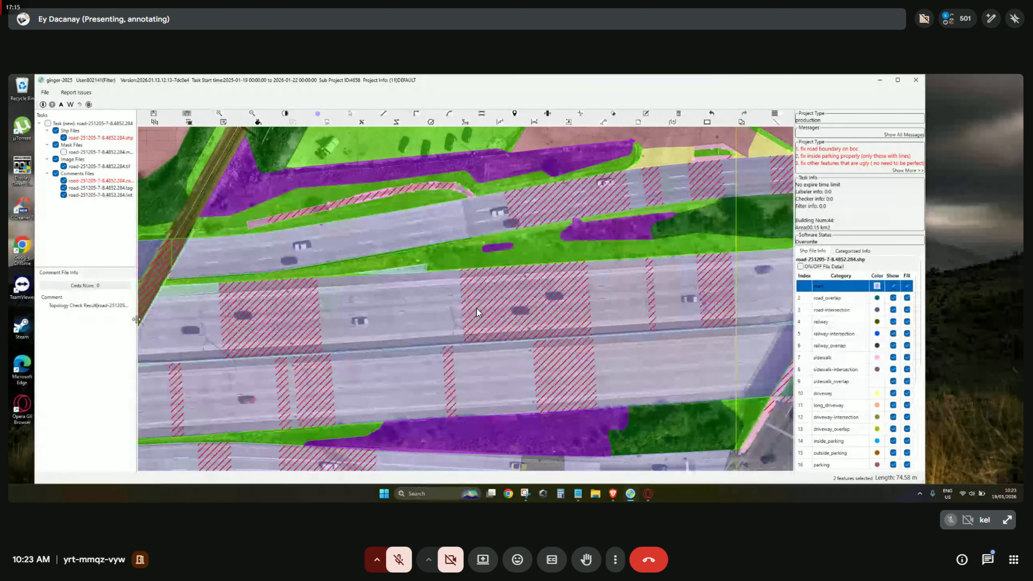
drag(136, 319, 261, 332)
scroll(478, 312, up, 3)
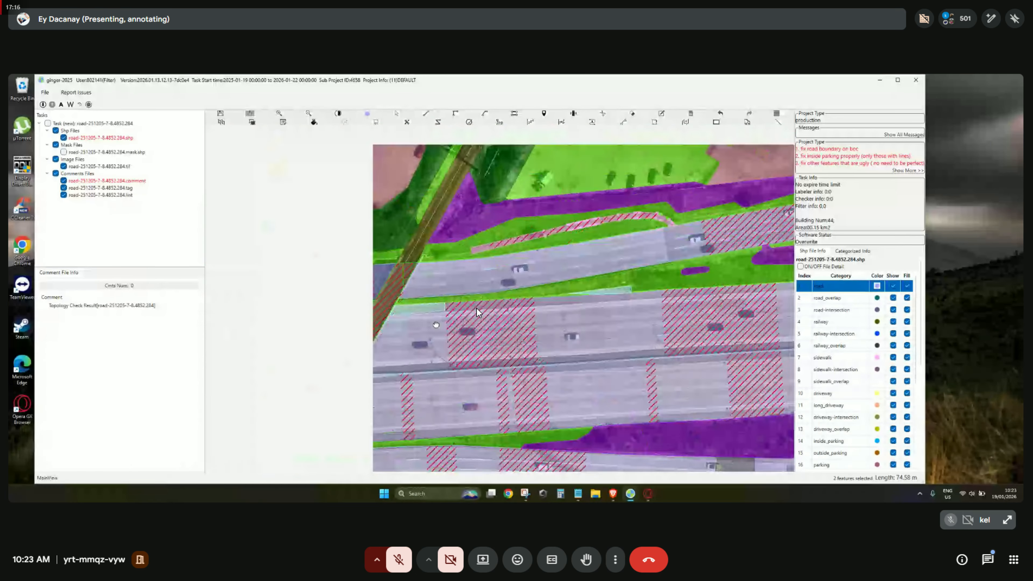
key(space)
drag(692, 293, 383, 307)
scroll(580, 303, down, 1)
drag(579, 303, 309, 313)
drag(639, 294, 554, 352)
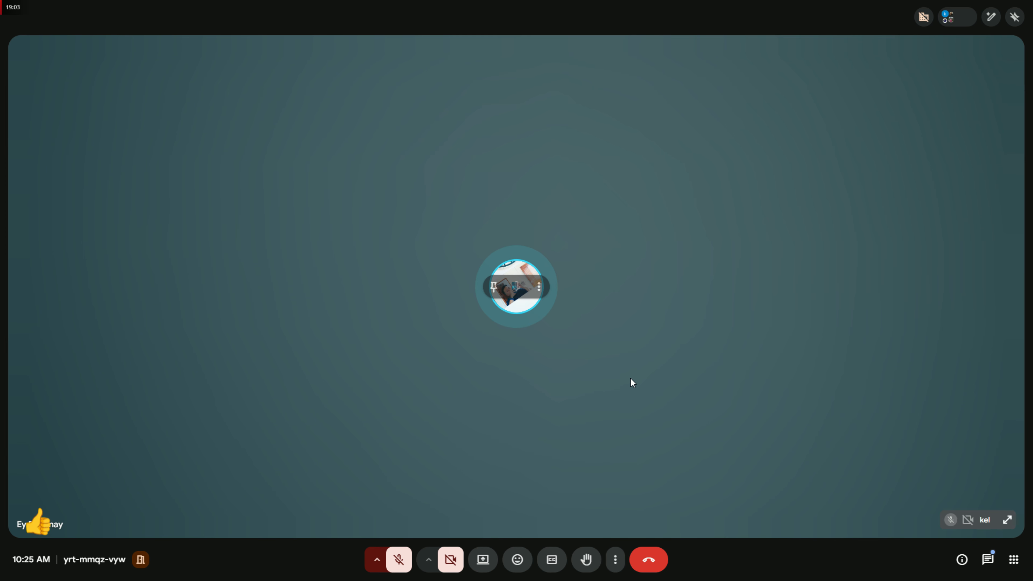
Check the recording status in AMD Software, return to the meeting and open its in-call messages.
key(super)
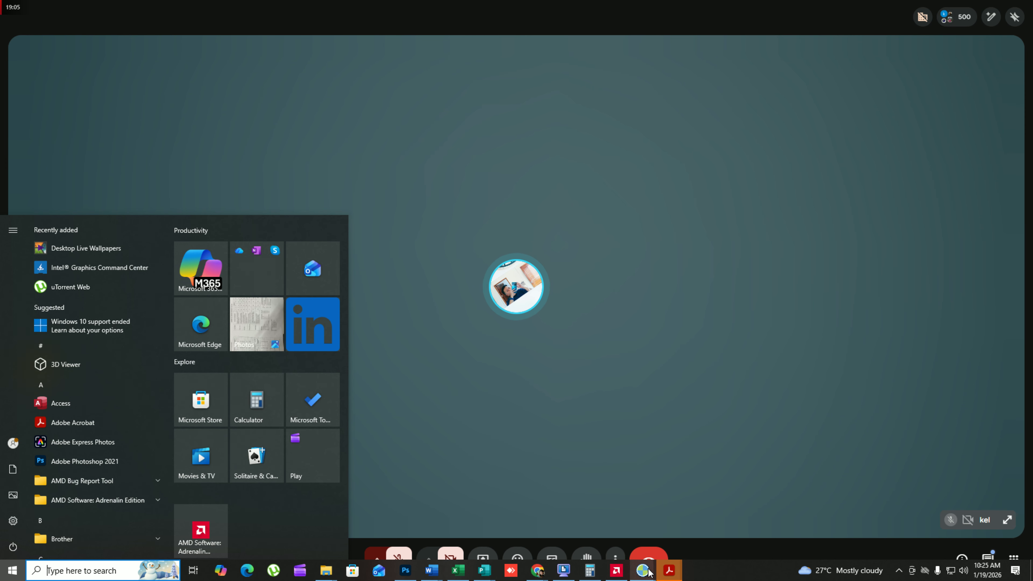
click(609, 571)
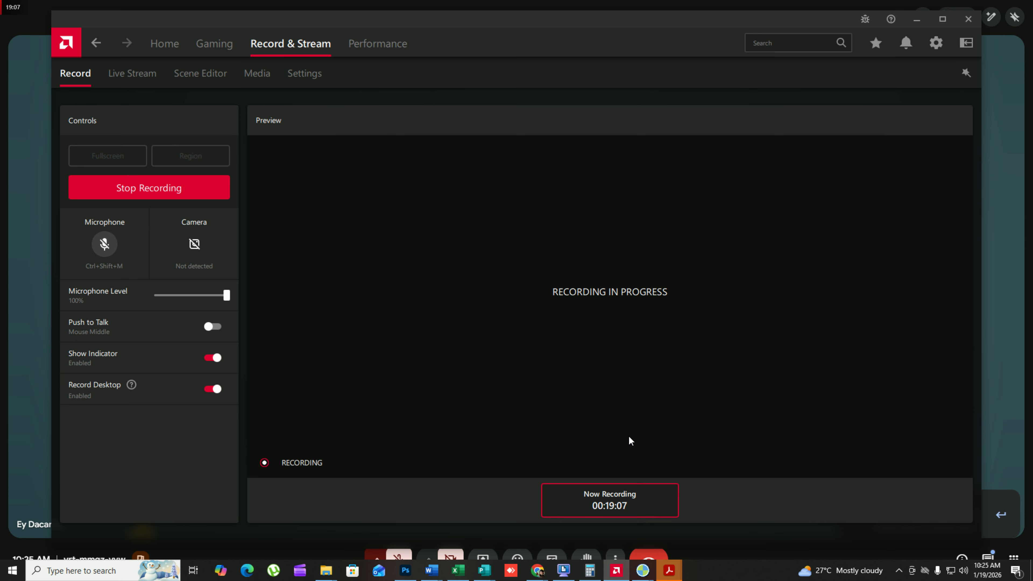
click(40, 82)
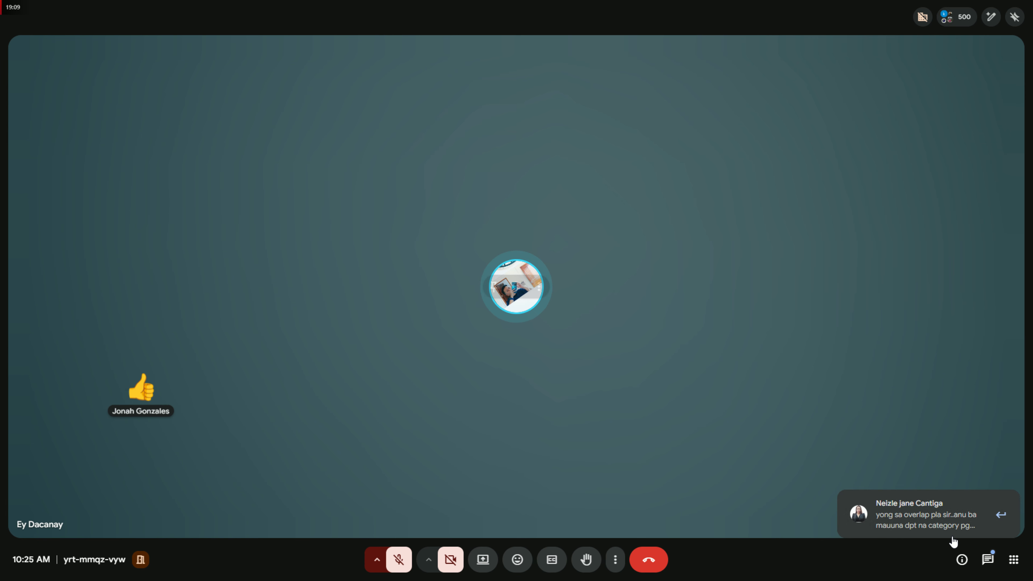
click(988, 560)
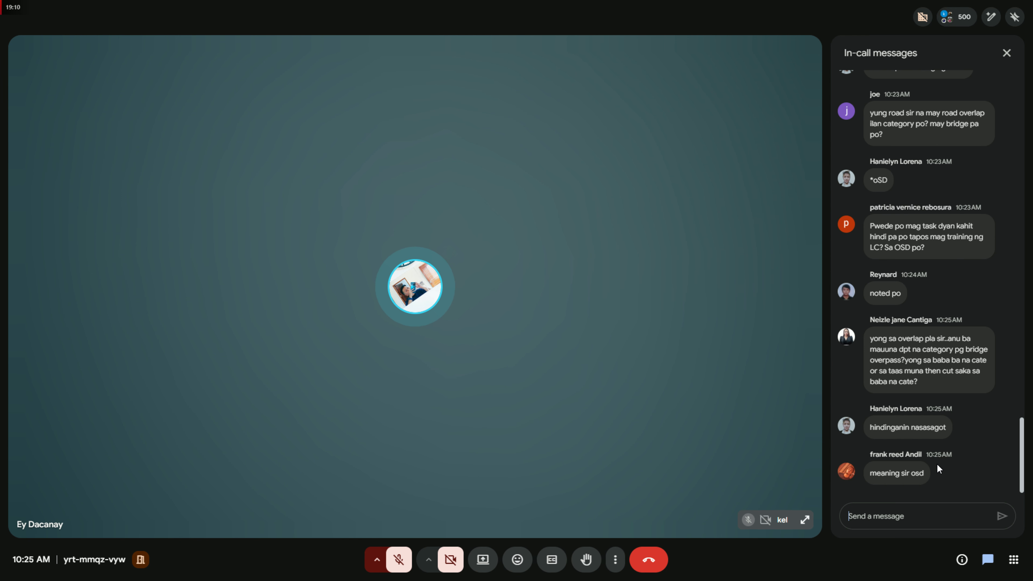